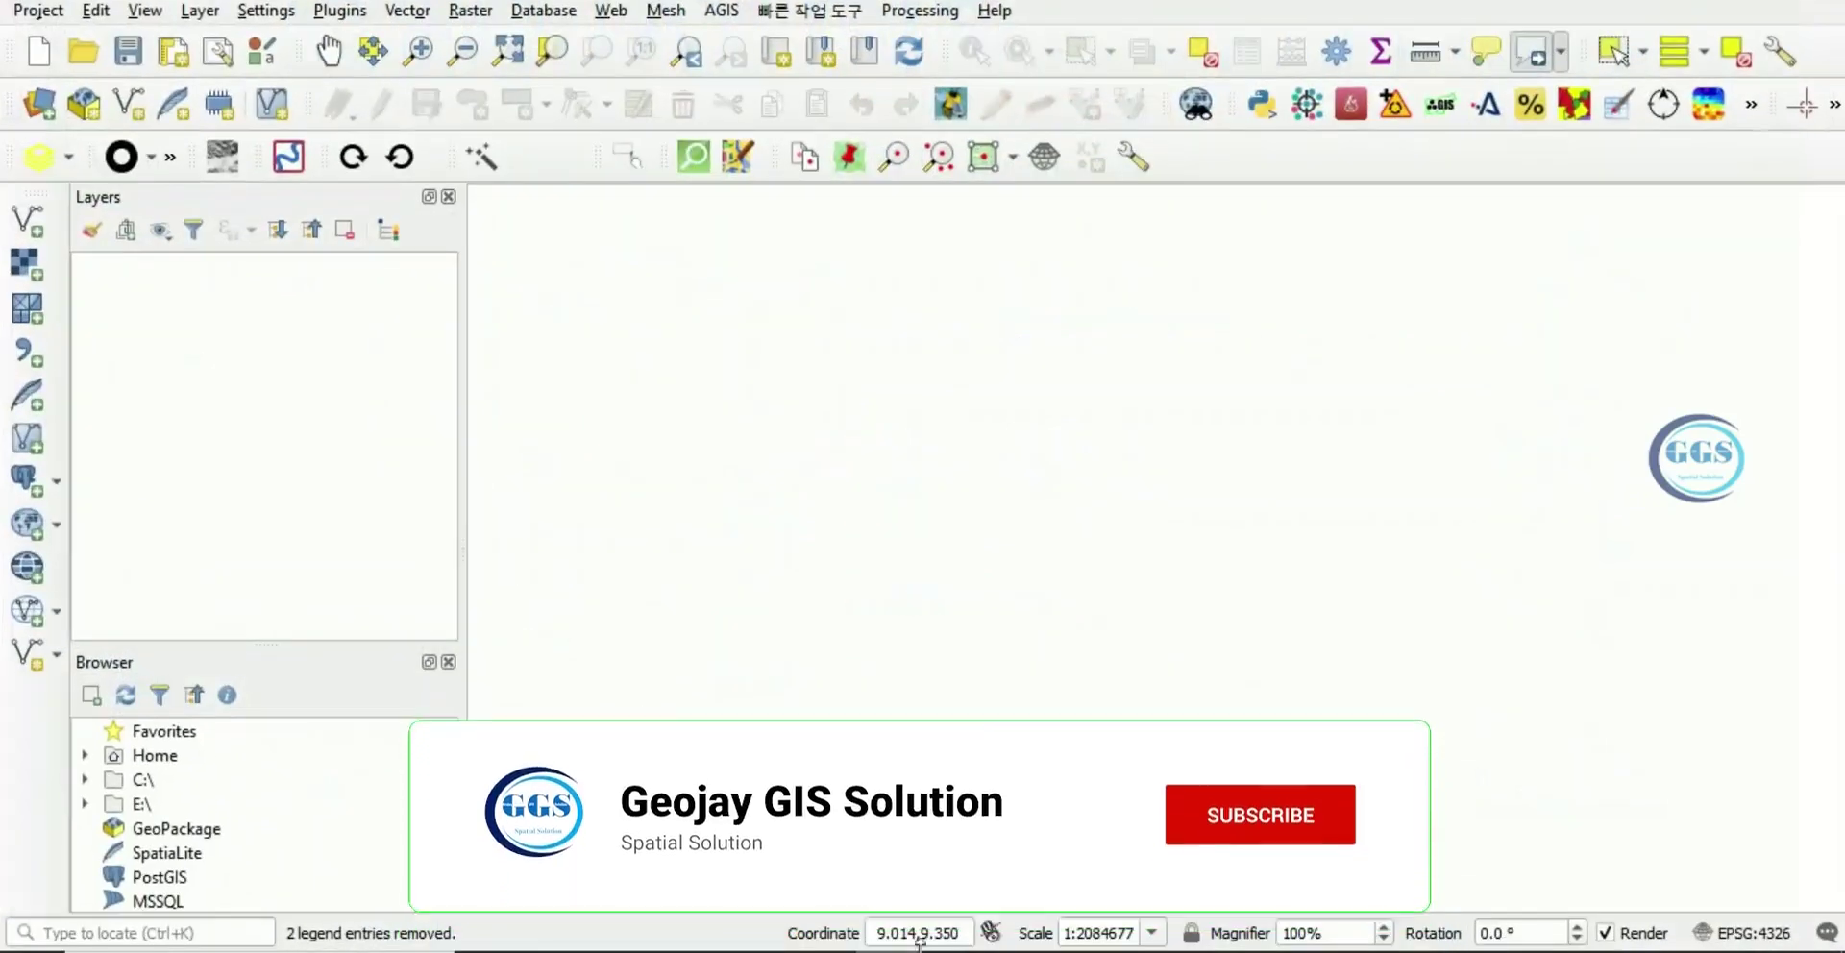
Add the Kogi LGAs and Nasarawa LGAs shapefiles from the EXERCISE folder as vector layers
click(25, 221)
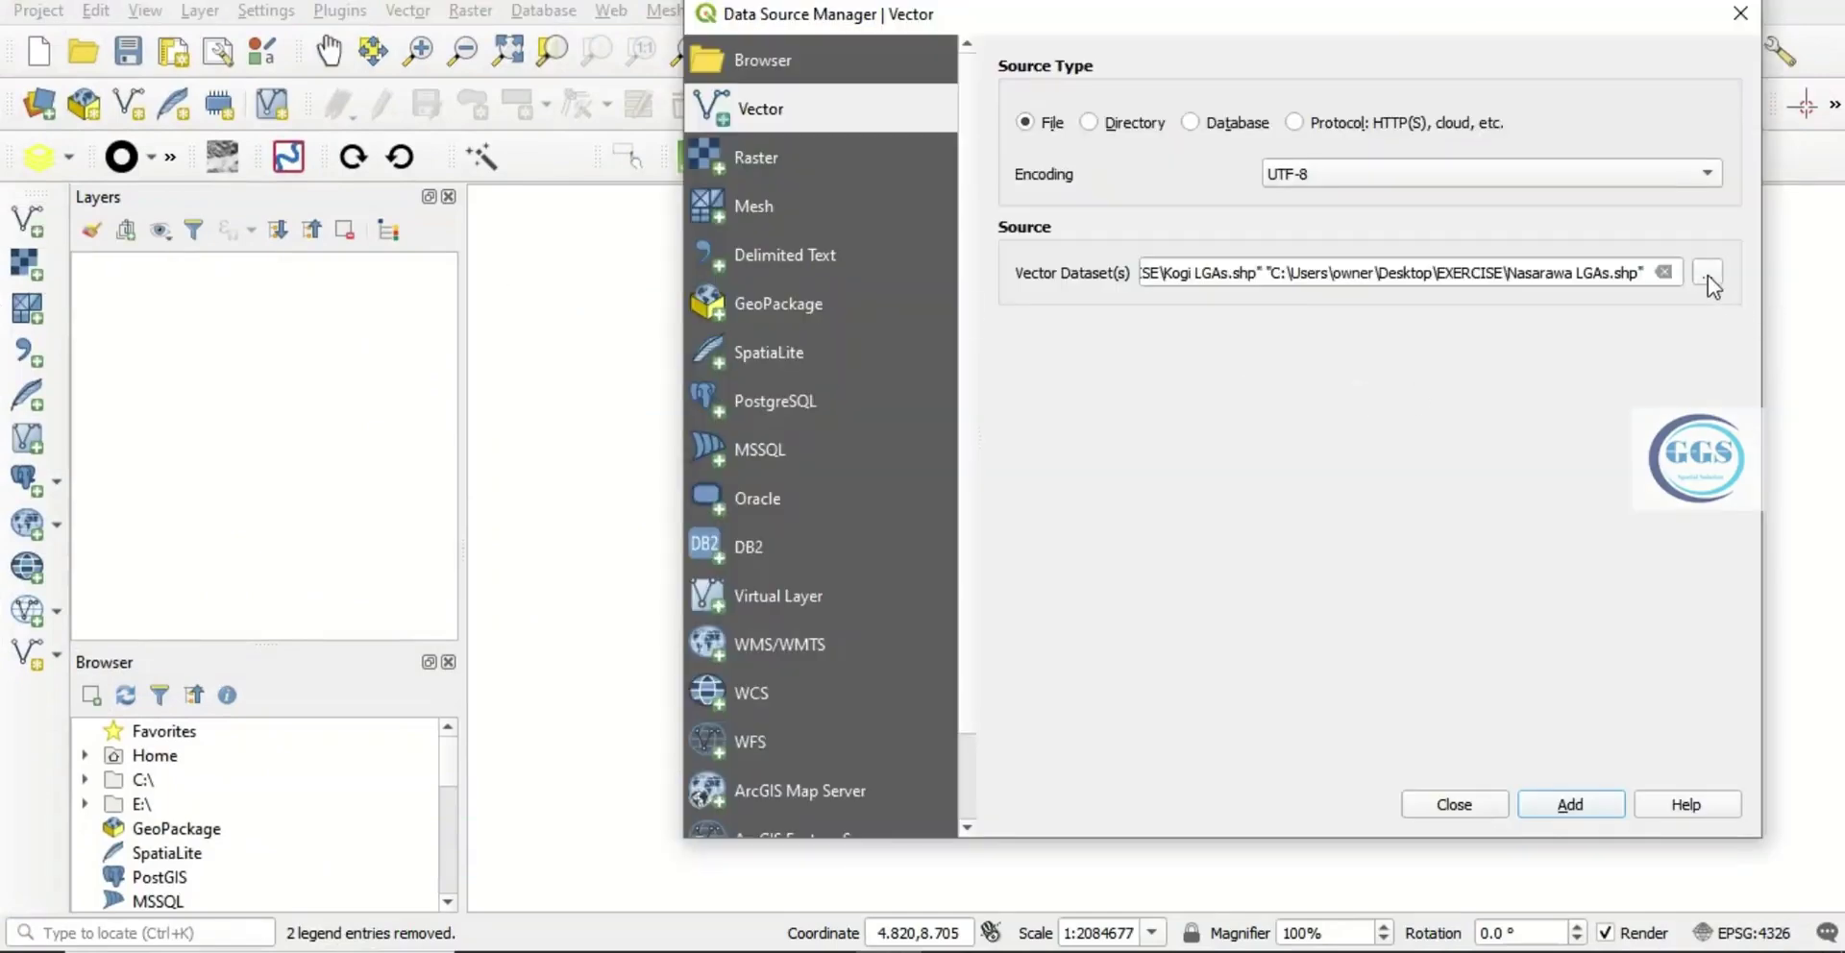
click(1707, 279)
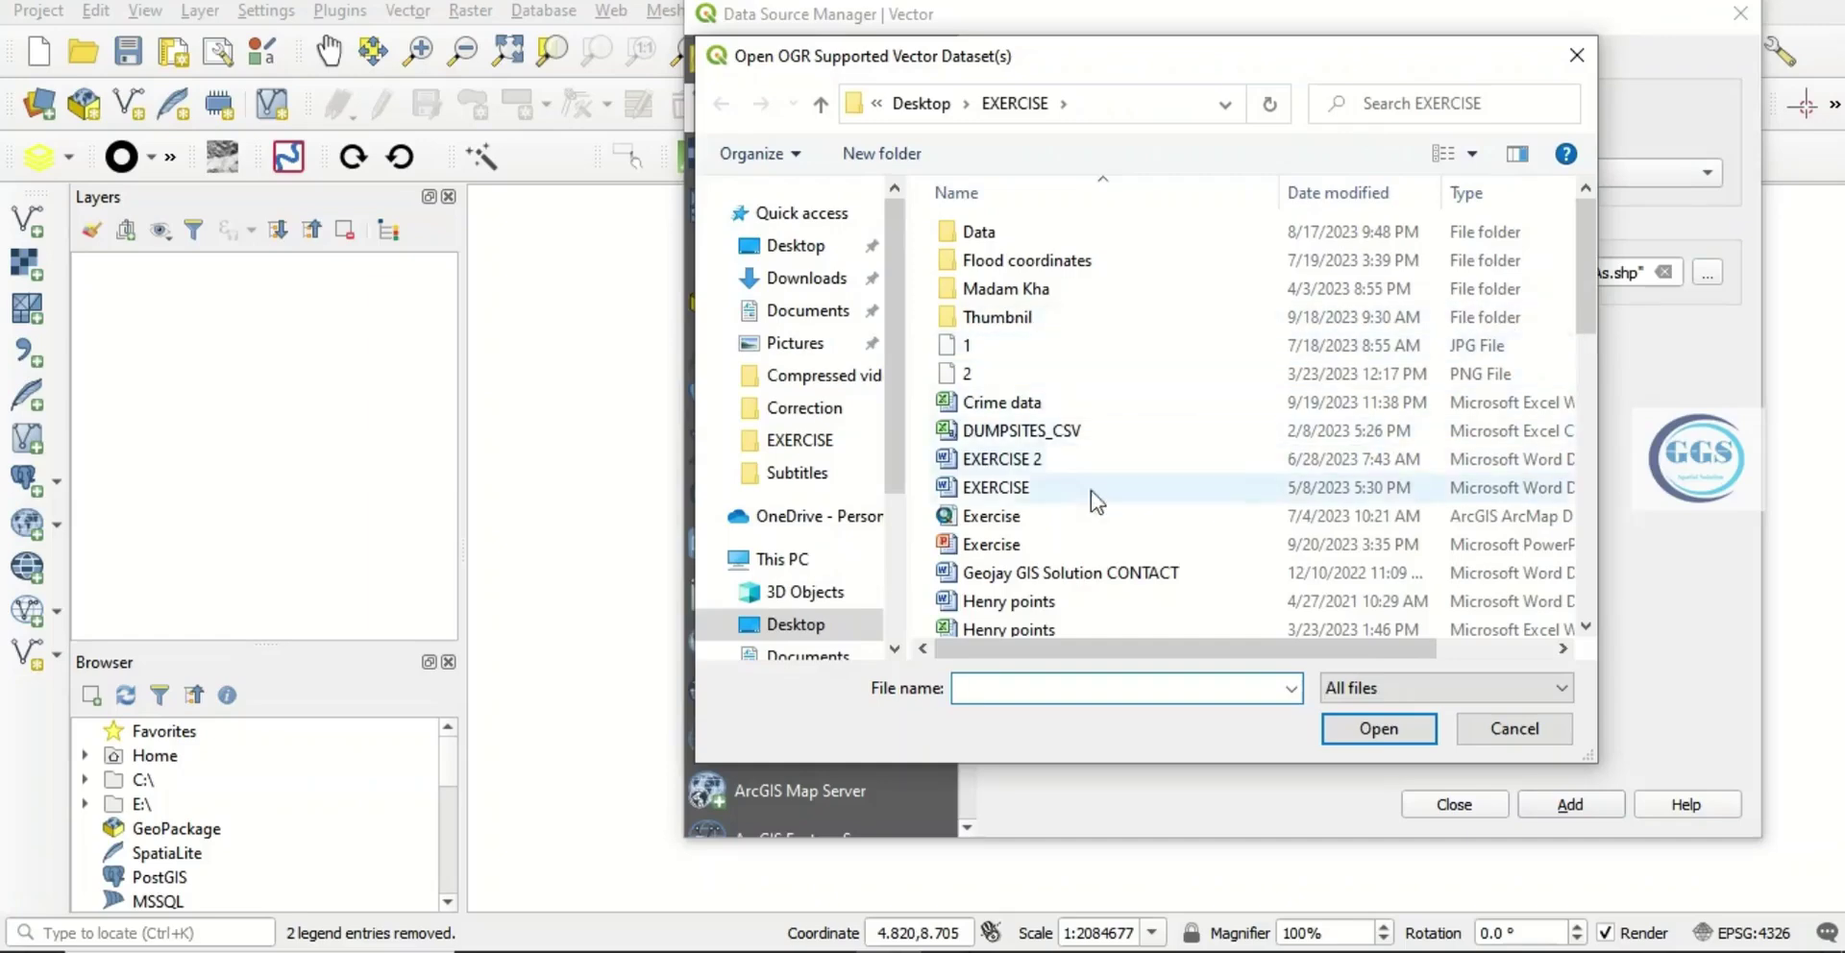
scroll(1056, 533, down, 2)
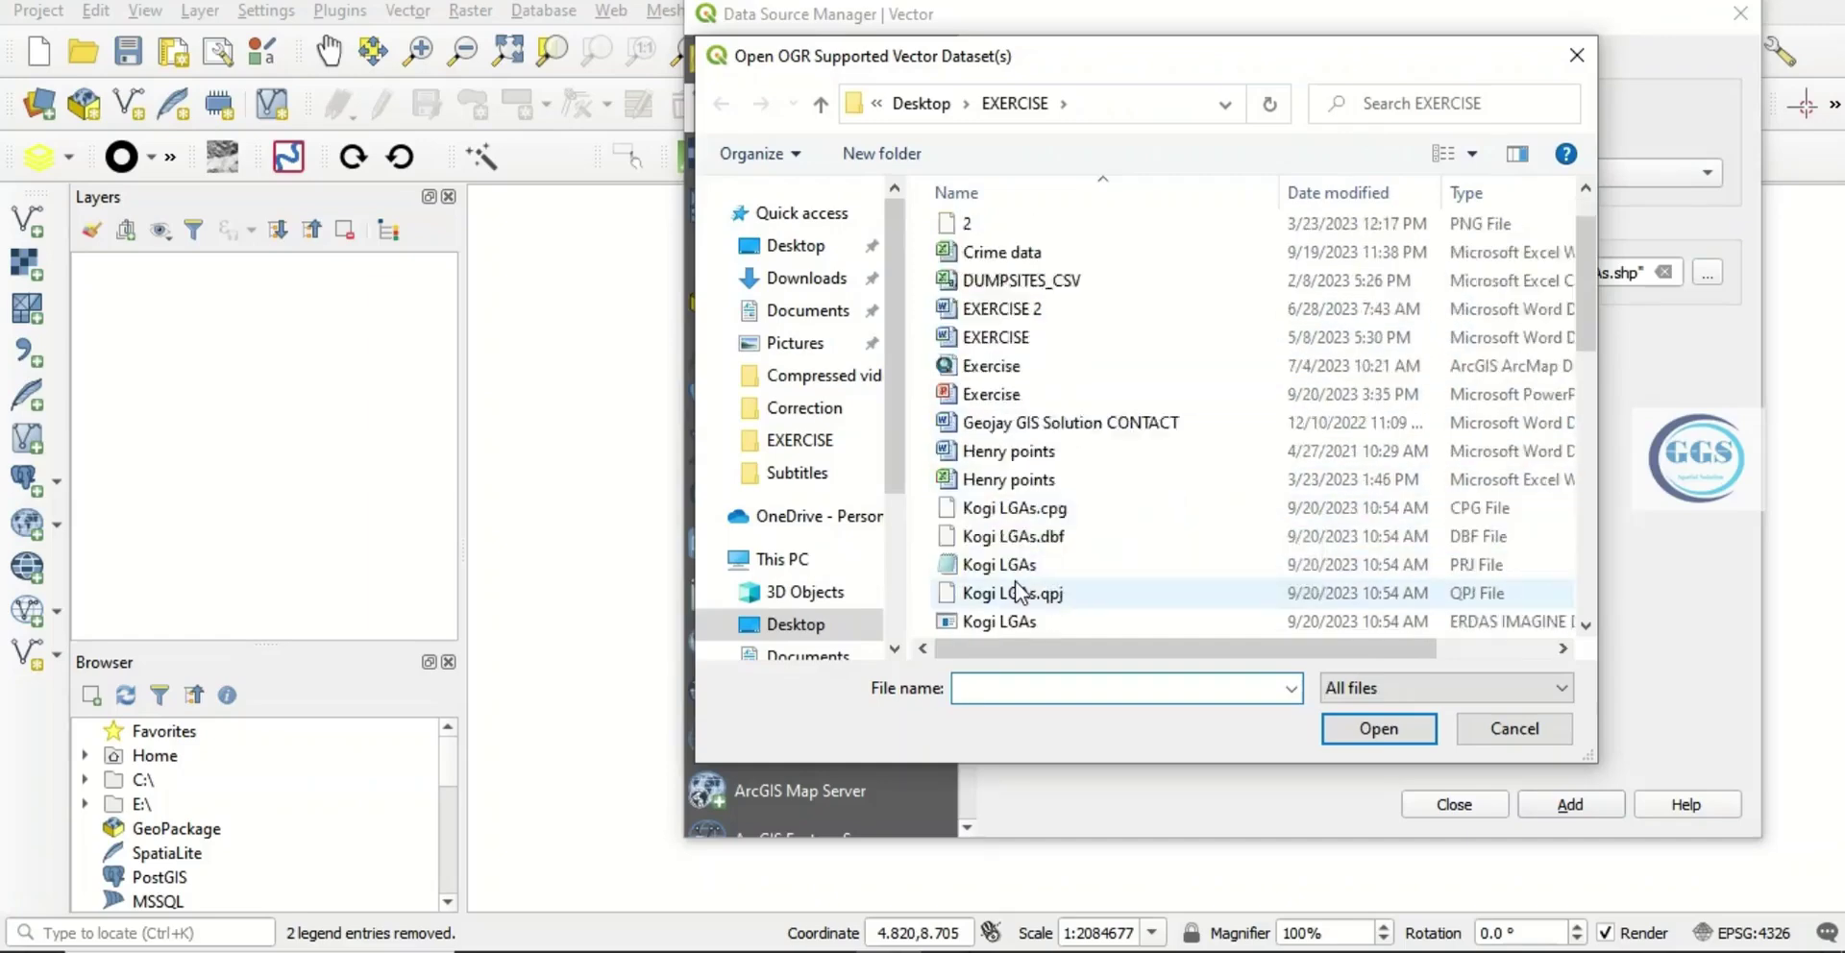
scroll(1032, 574, up, 1)
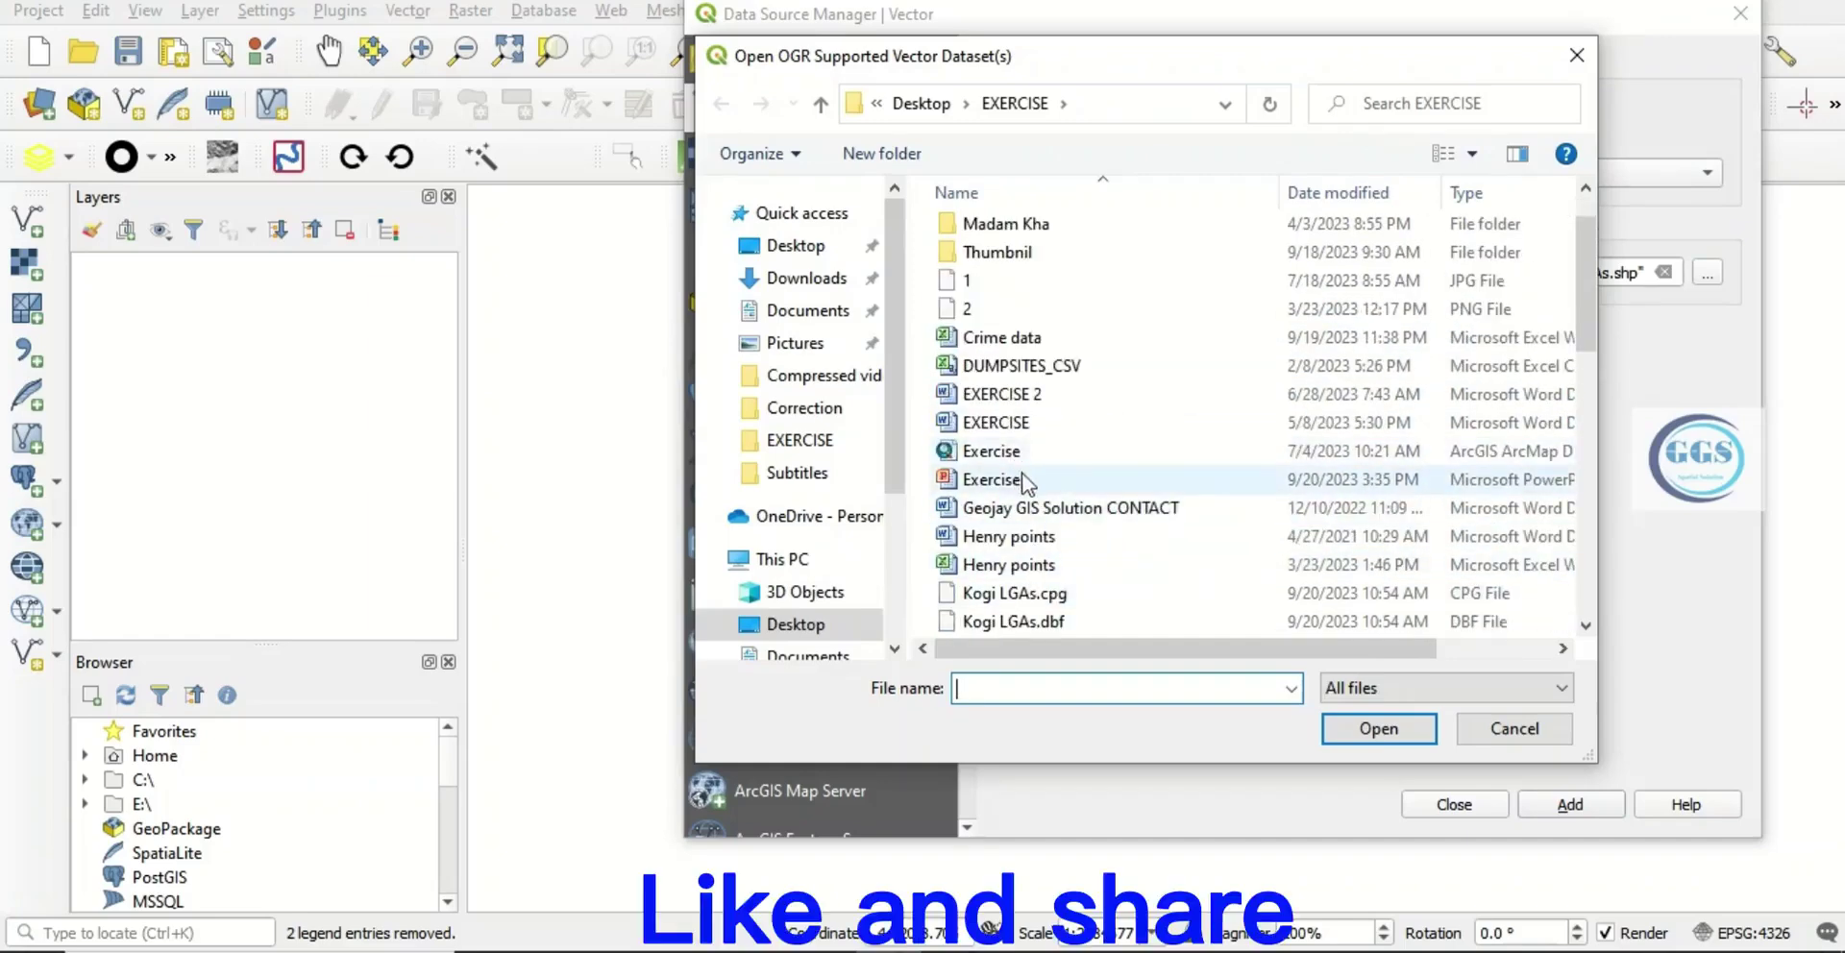
scroll(1026, 486, down, 4)
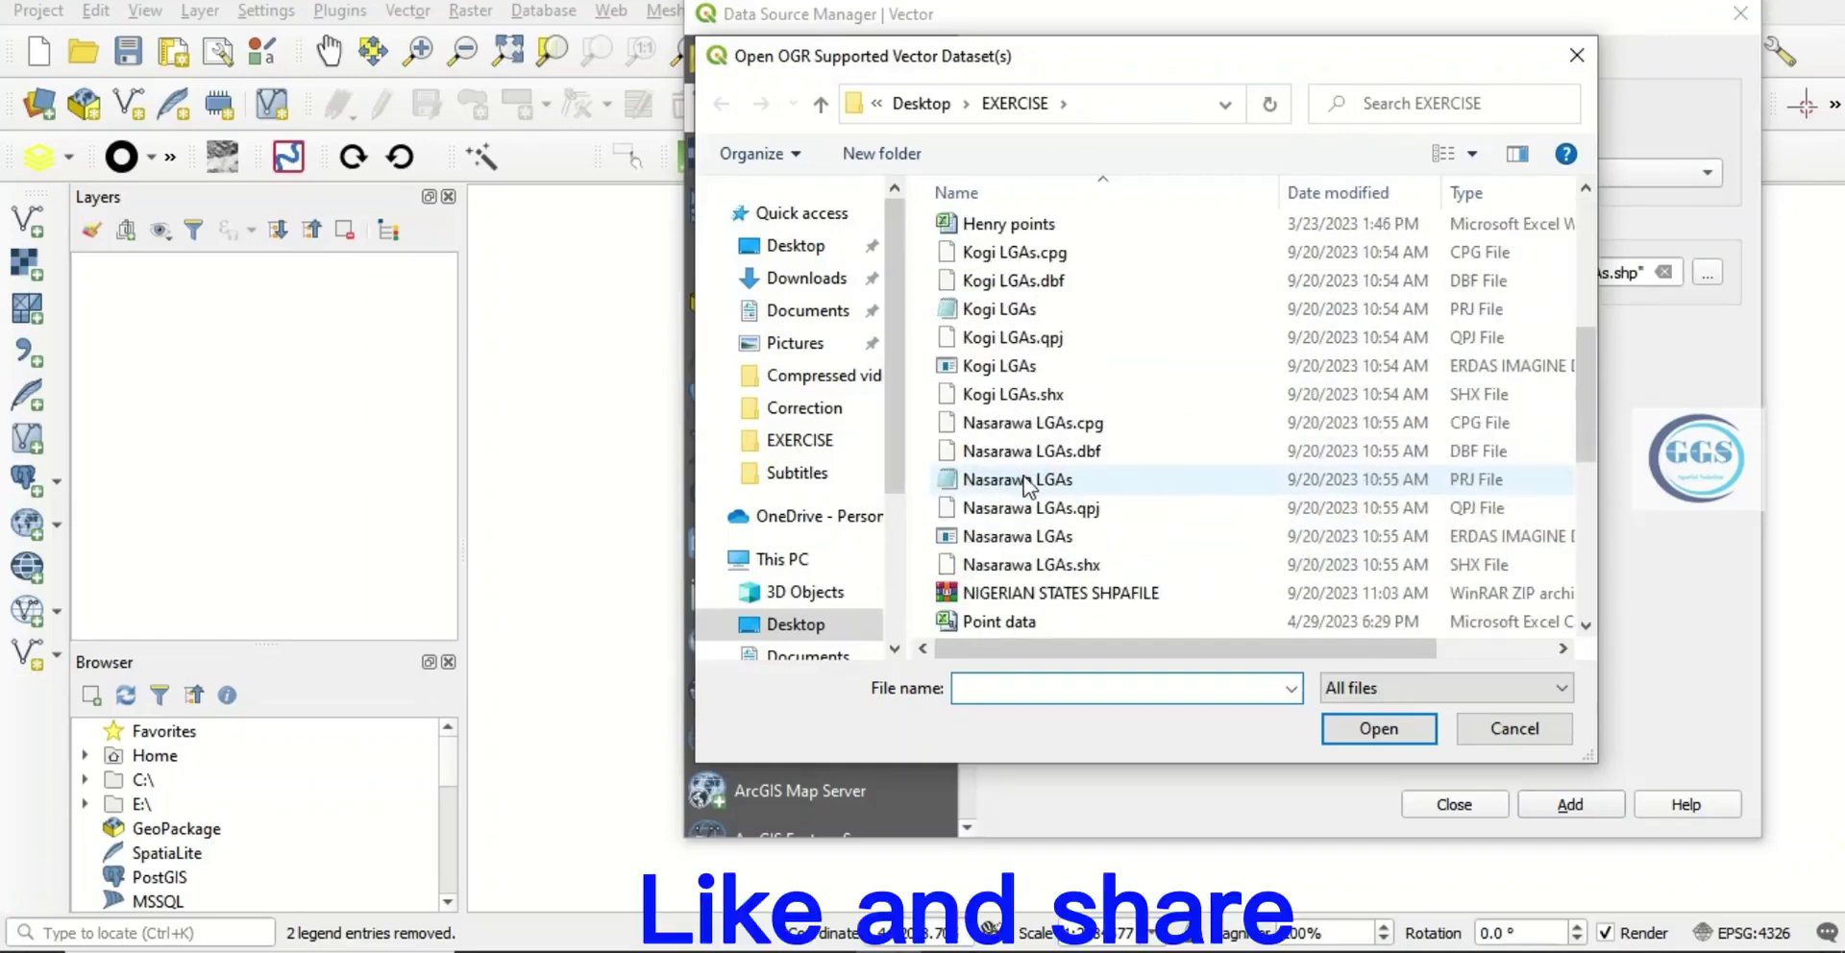
click(1009, 370)
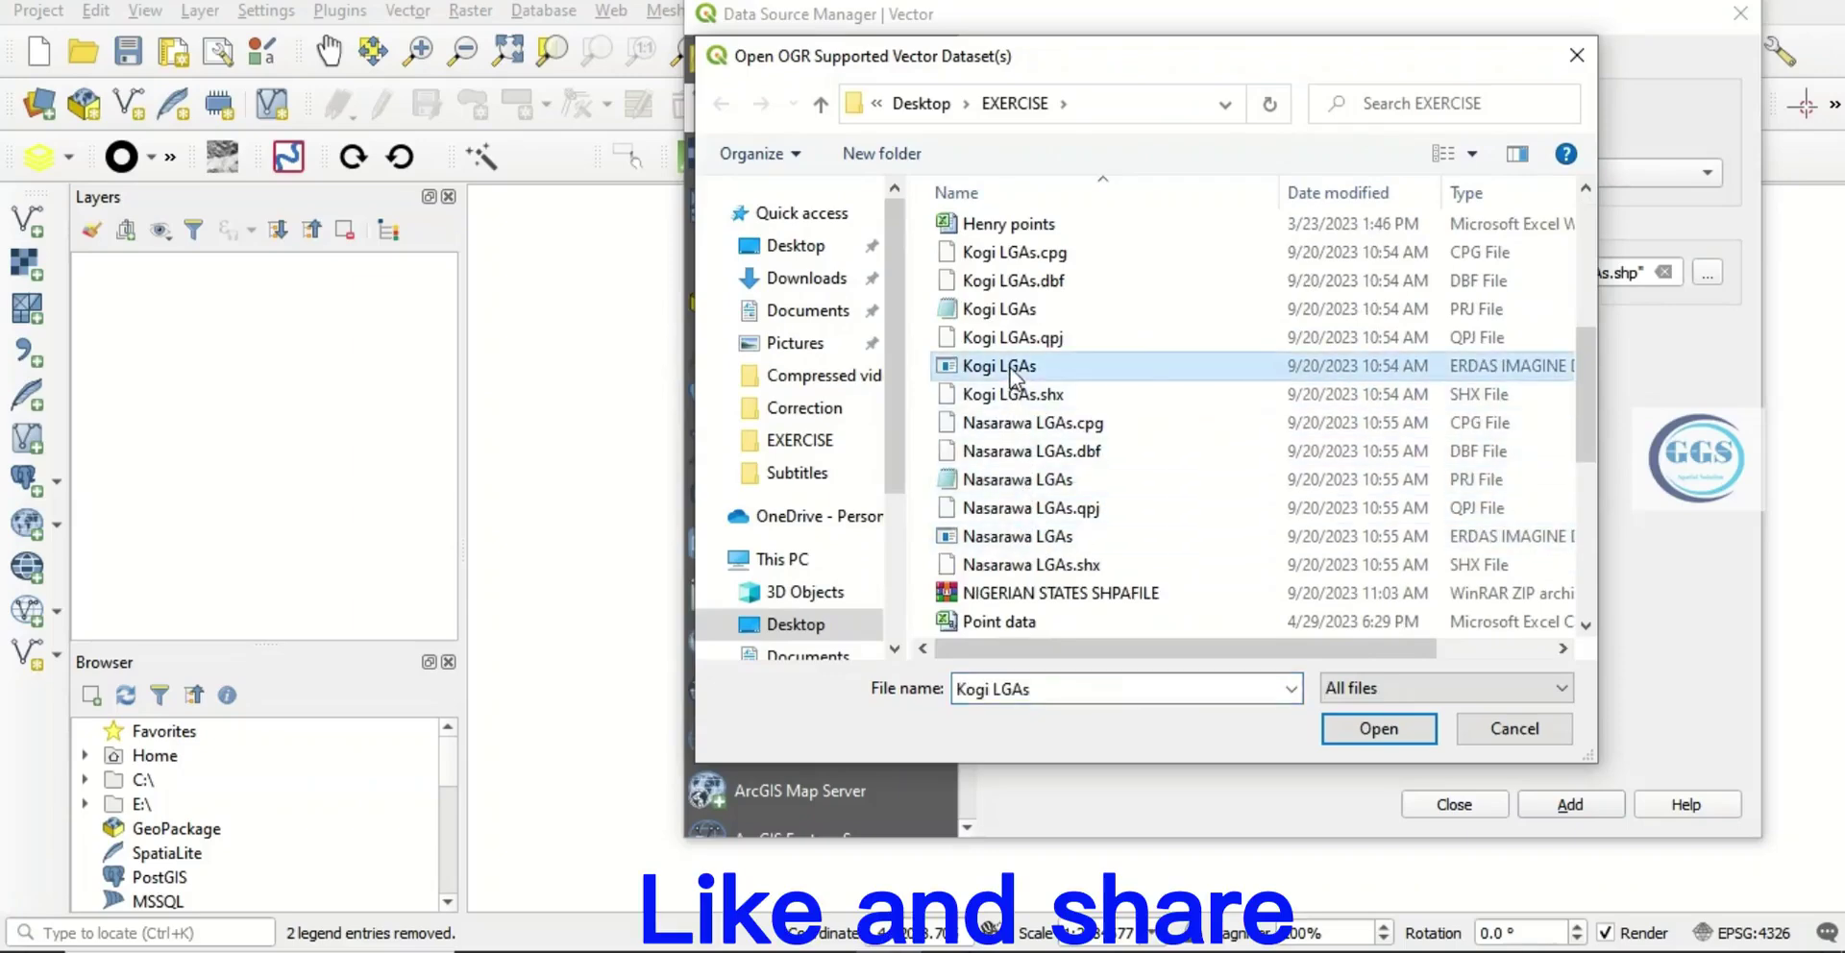
ctrl+click(1026, 538)
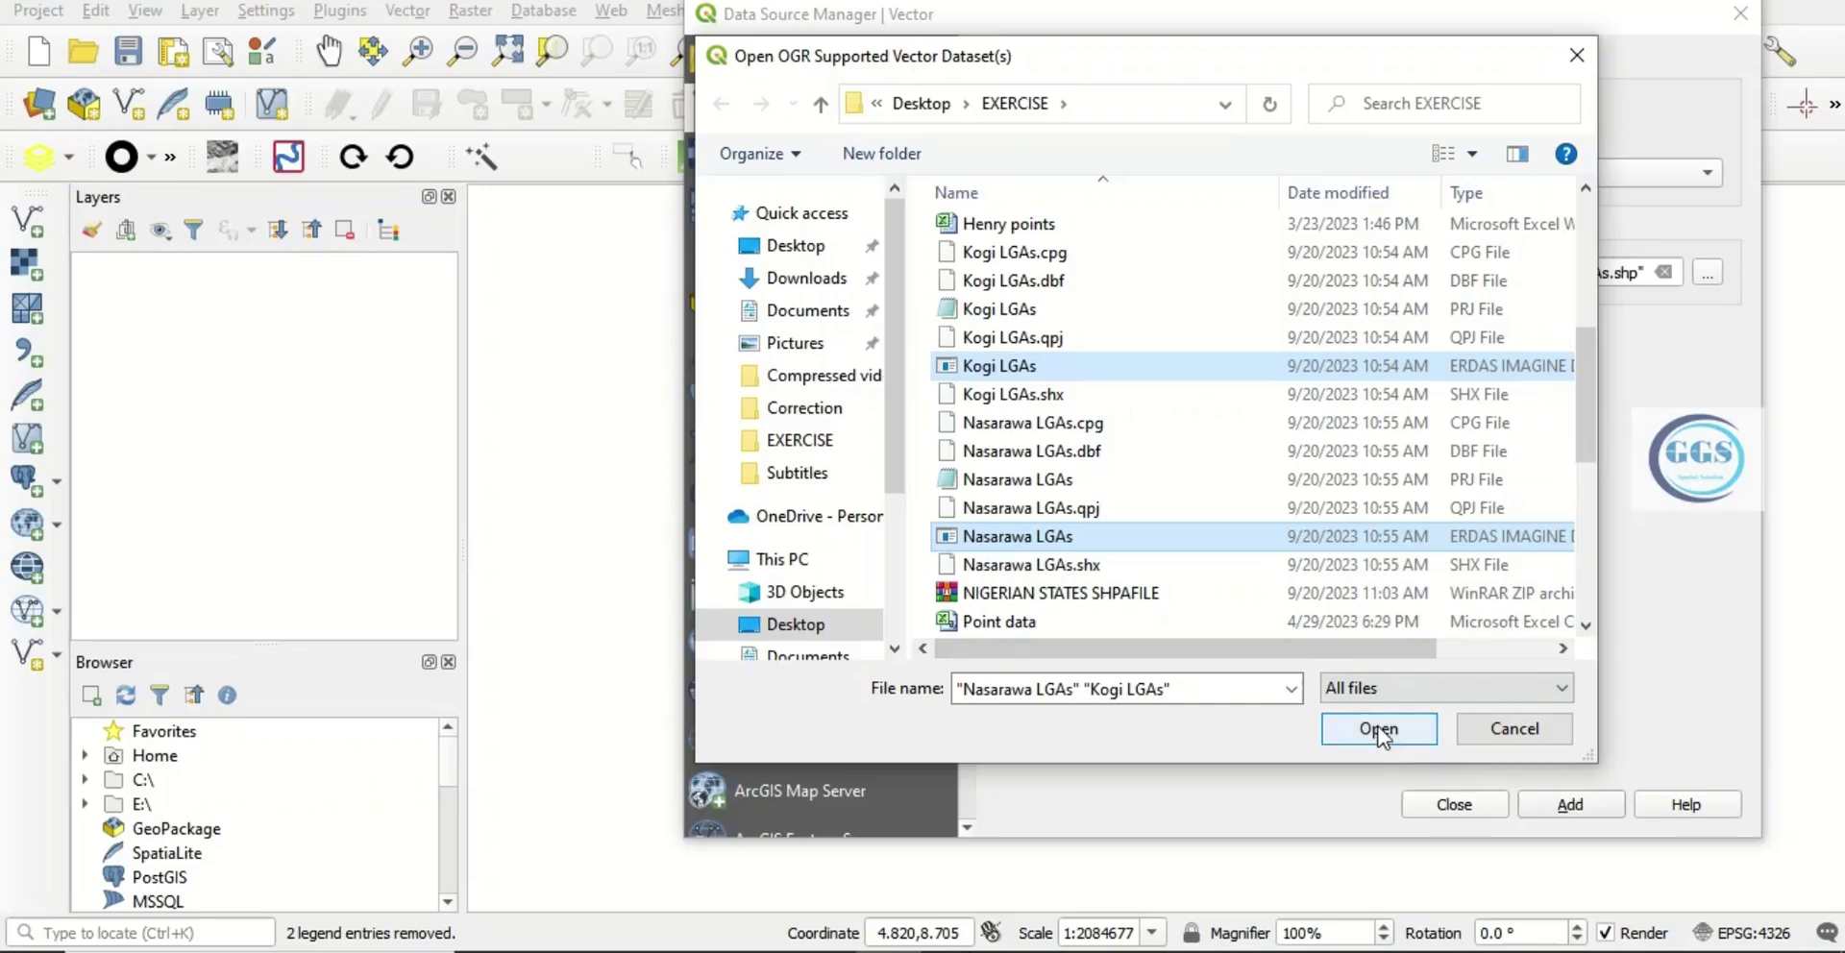
click(1379, 731)
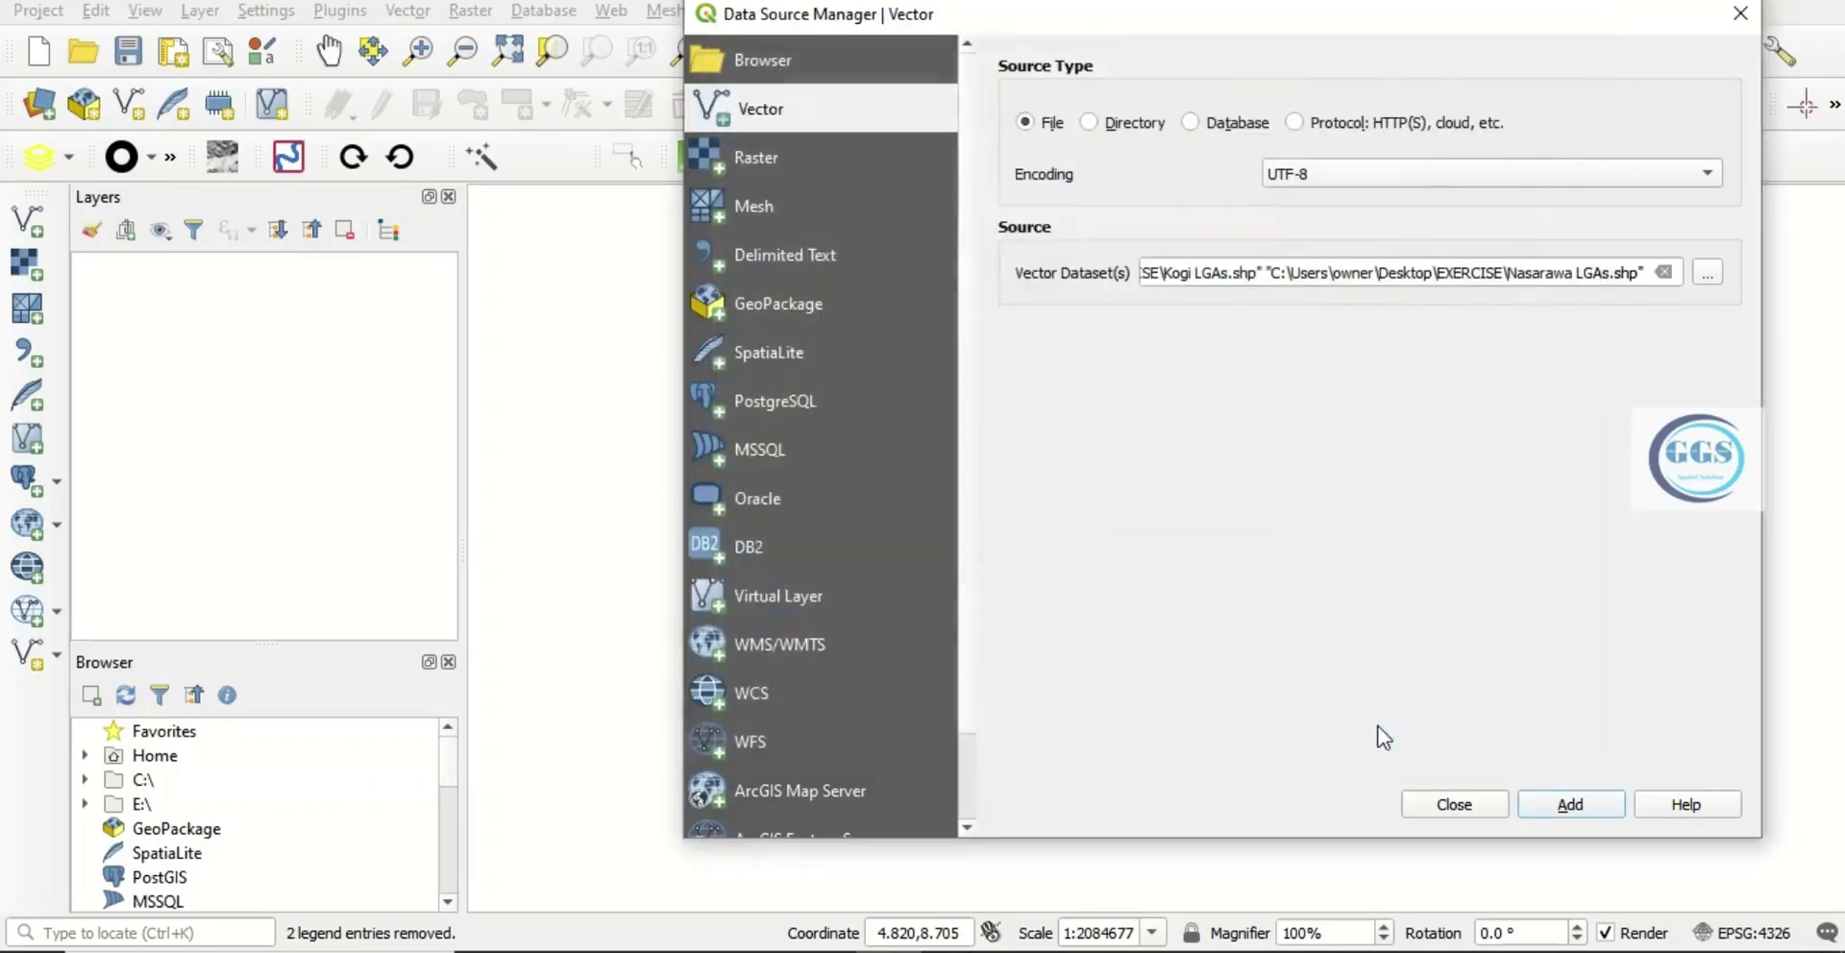
click(1580, 811)
click(1288, 758)
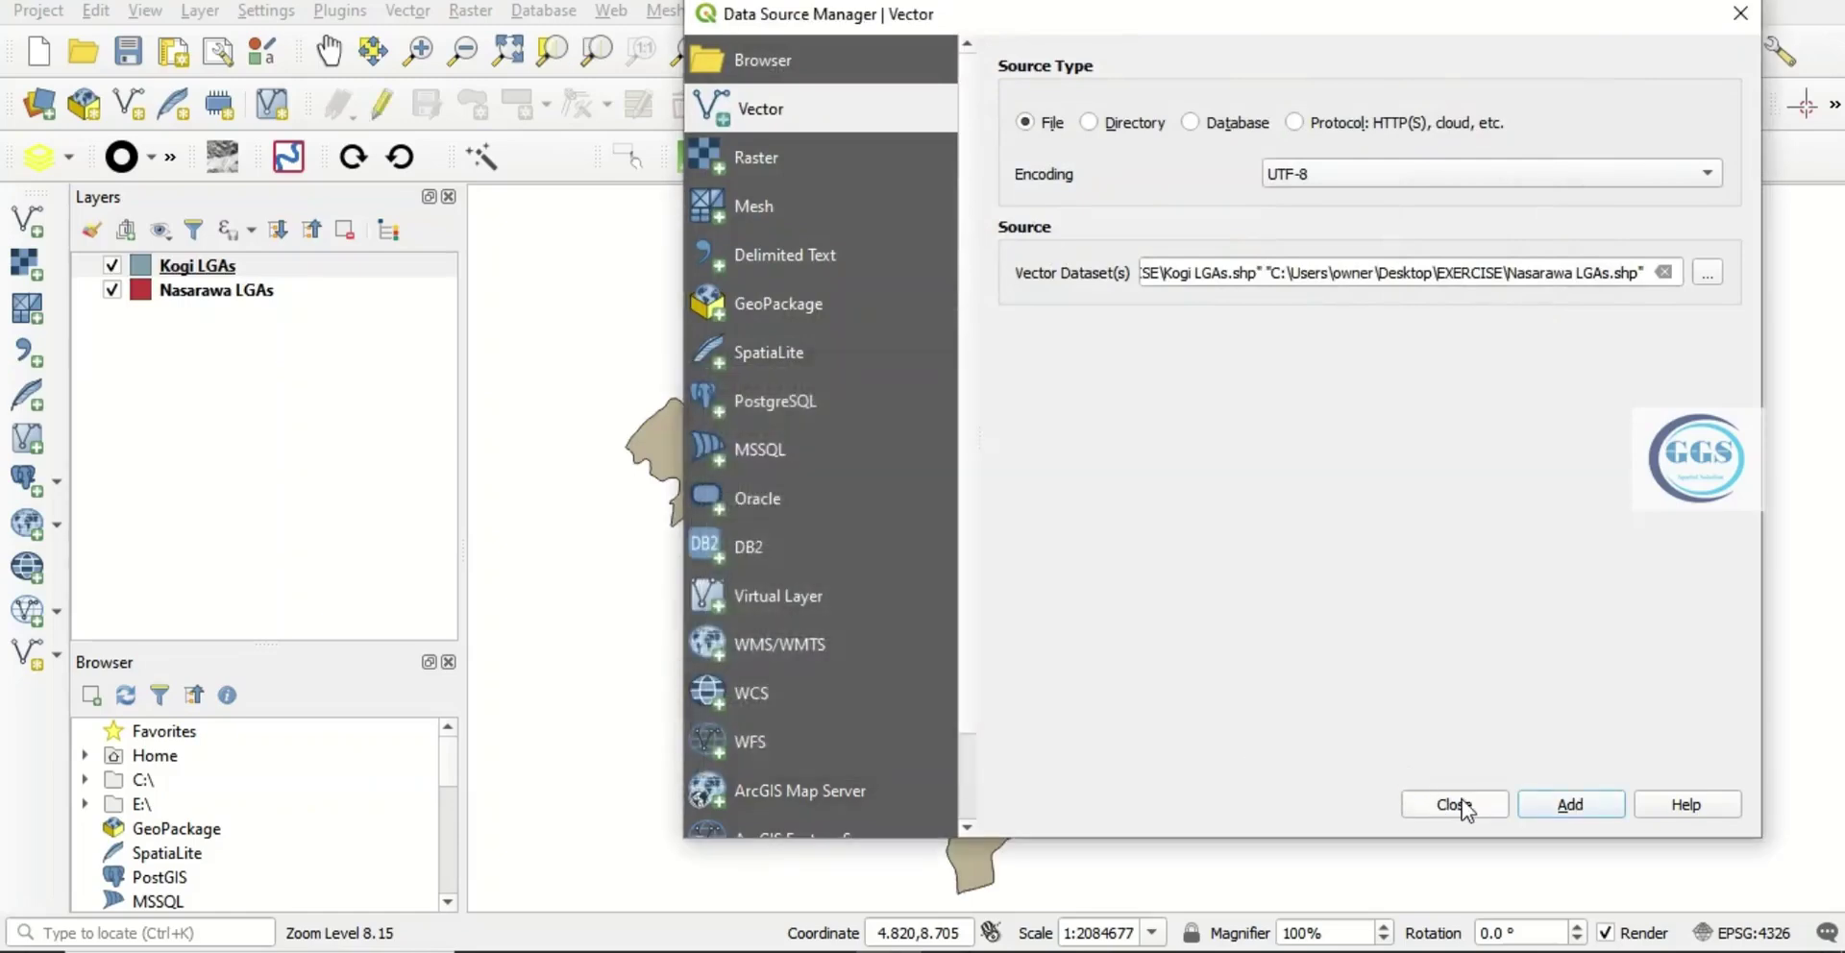
click(1453, 805)
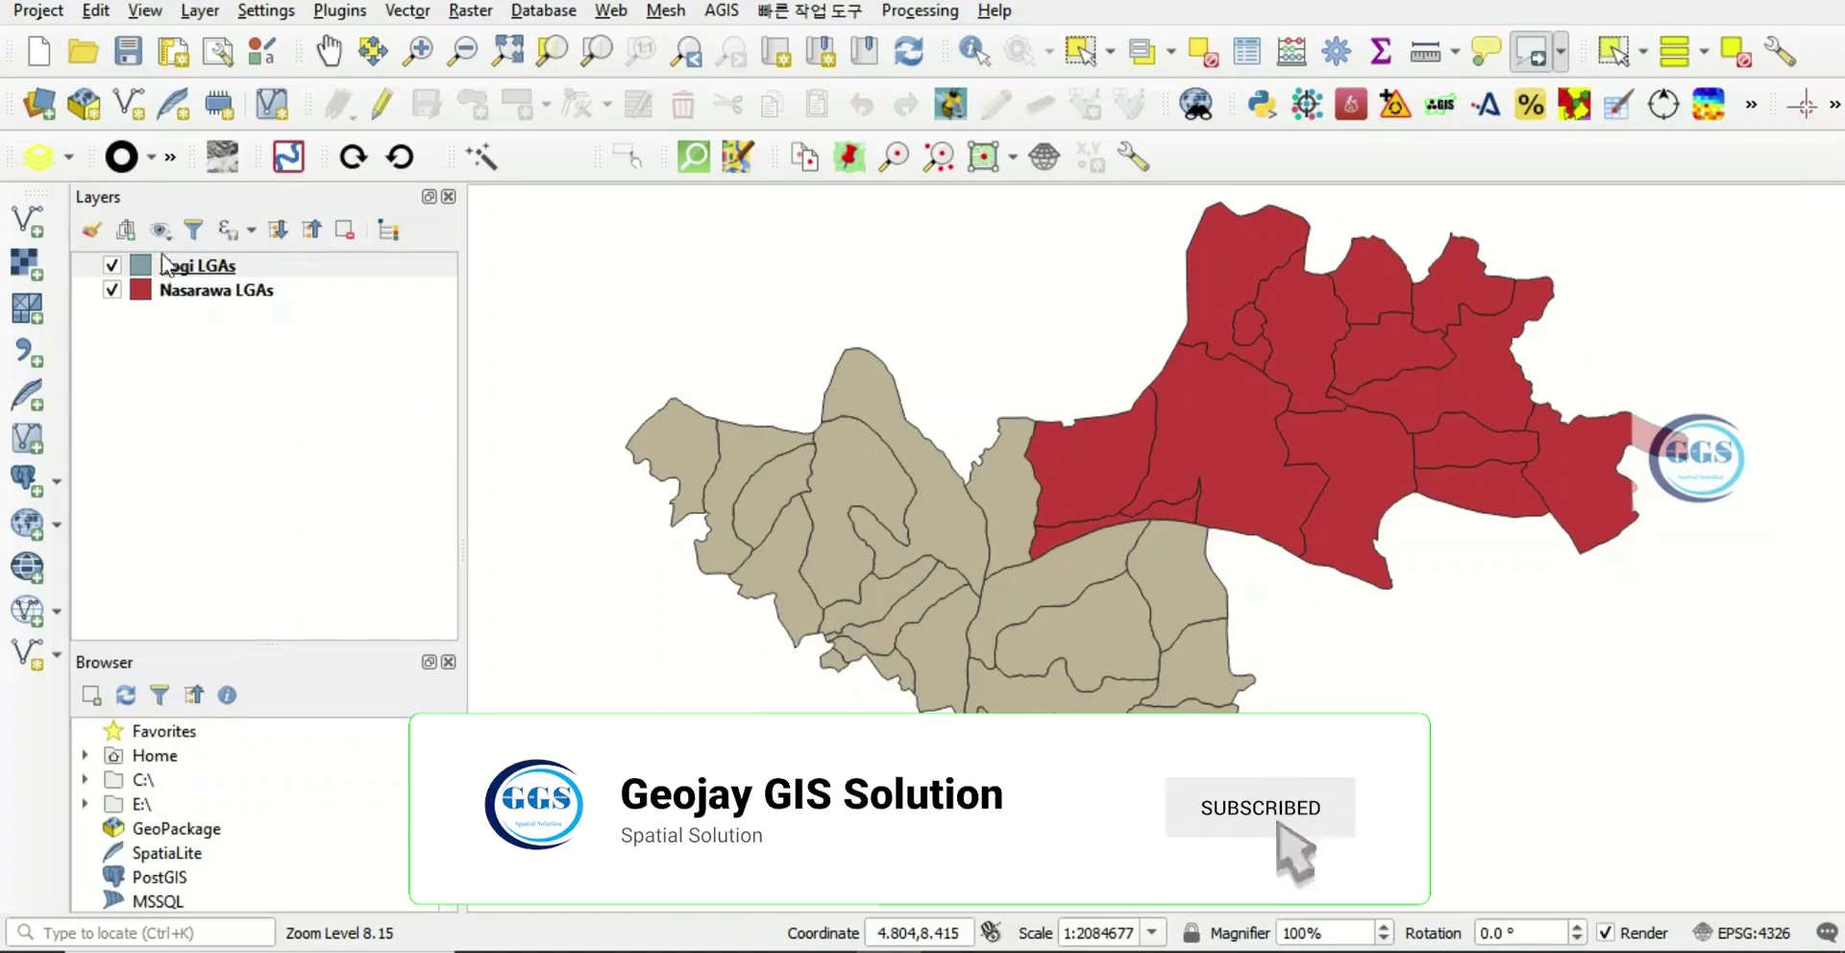
click(112, 267)
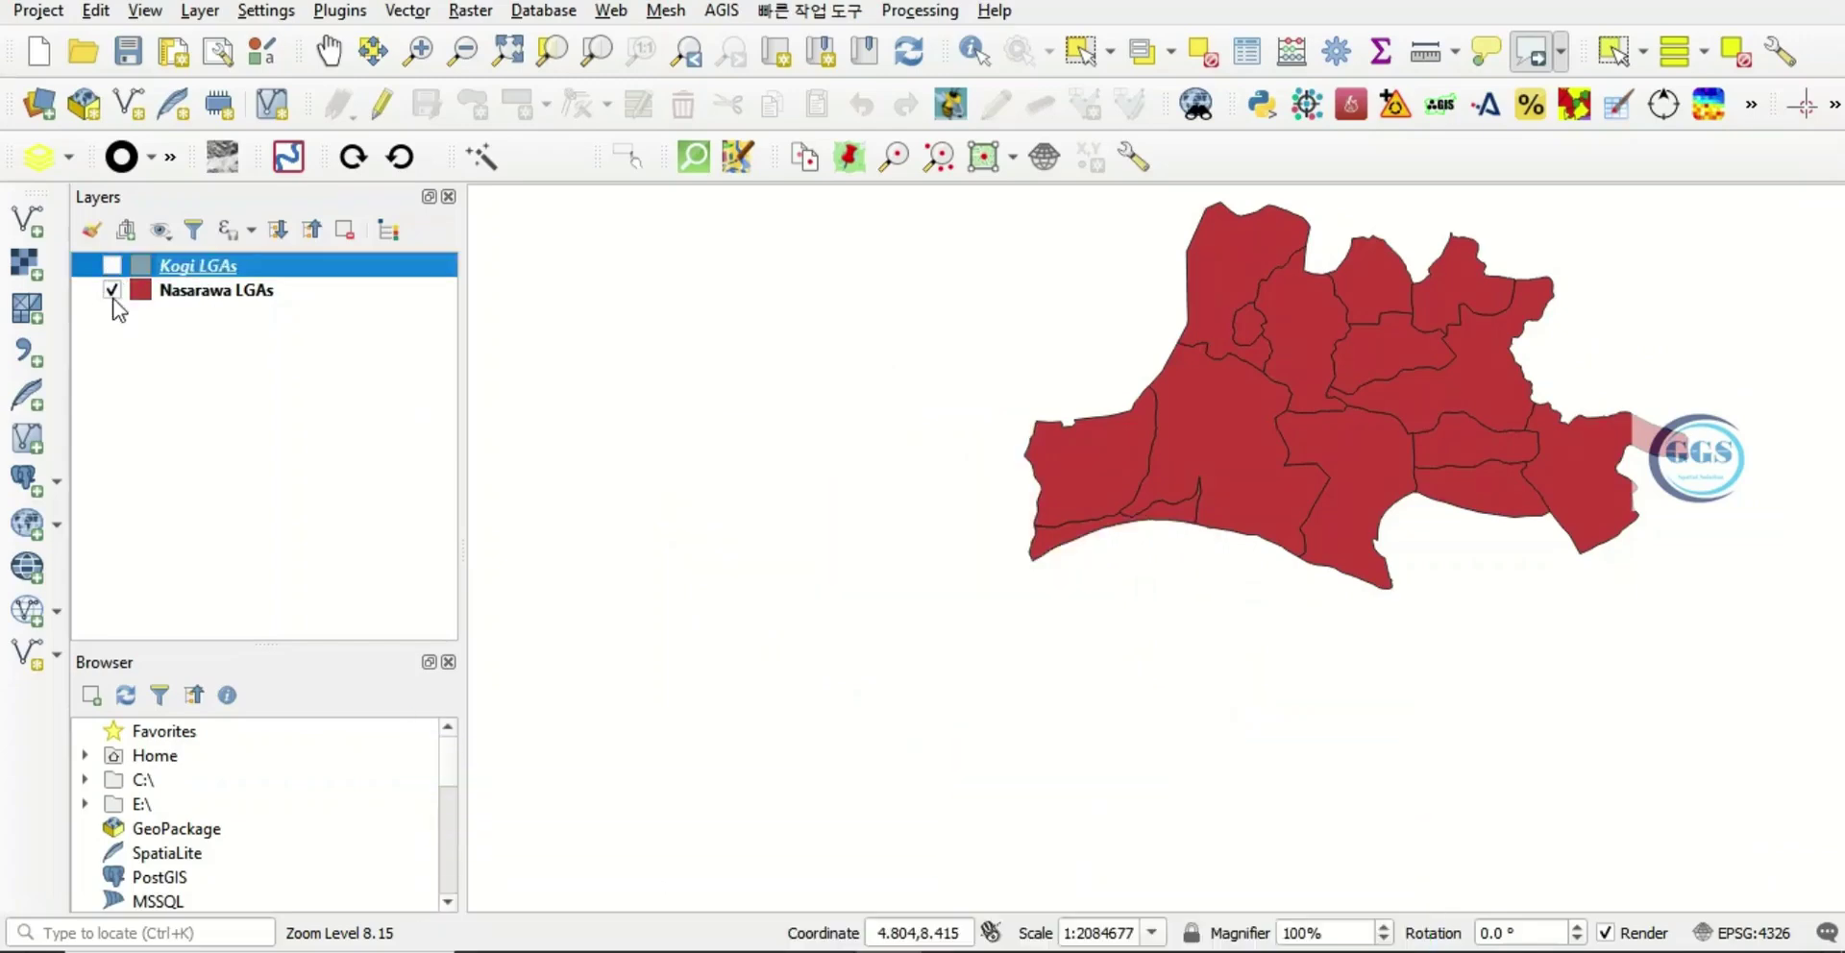
double_click(122, 272)
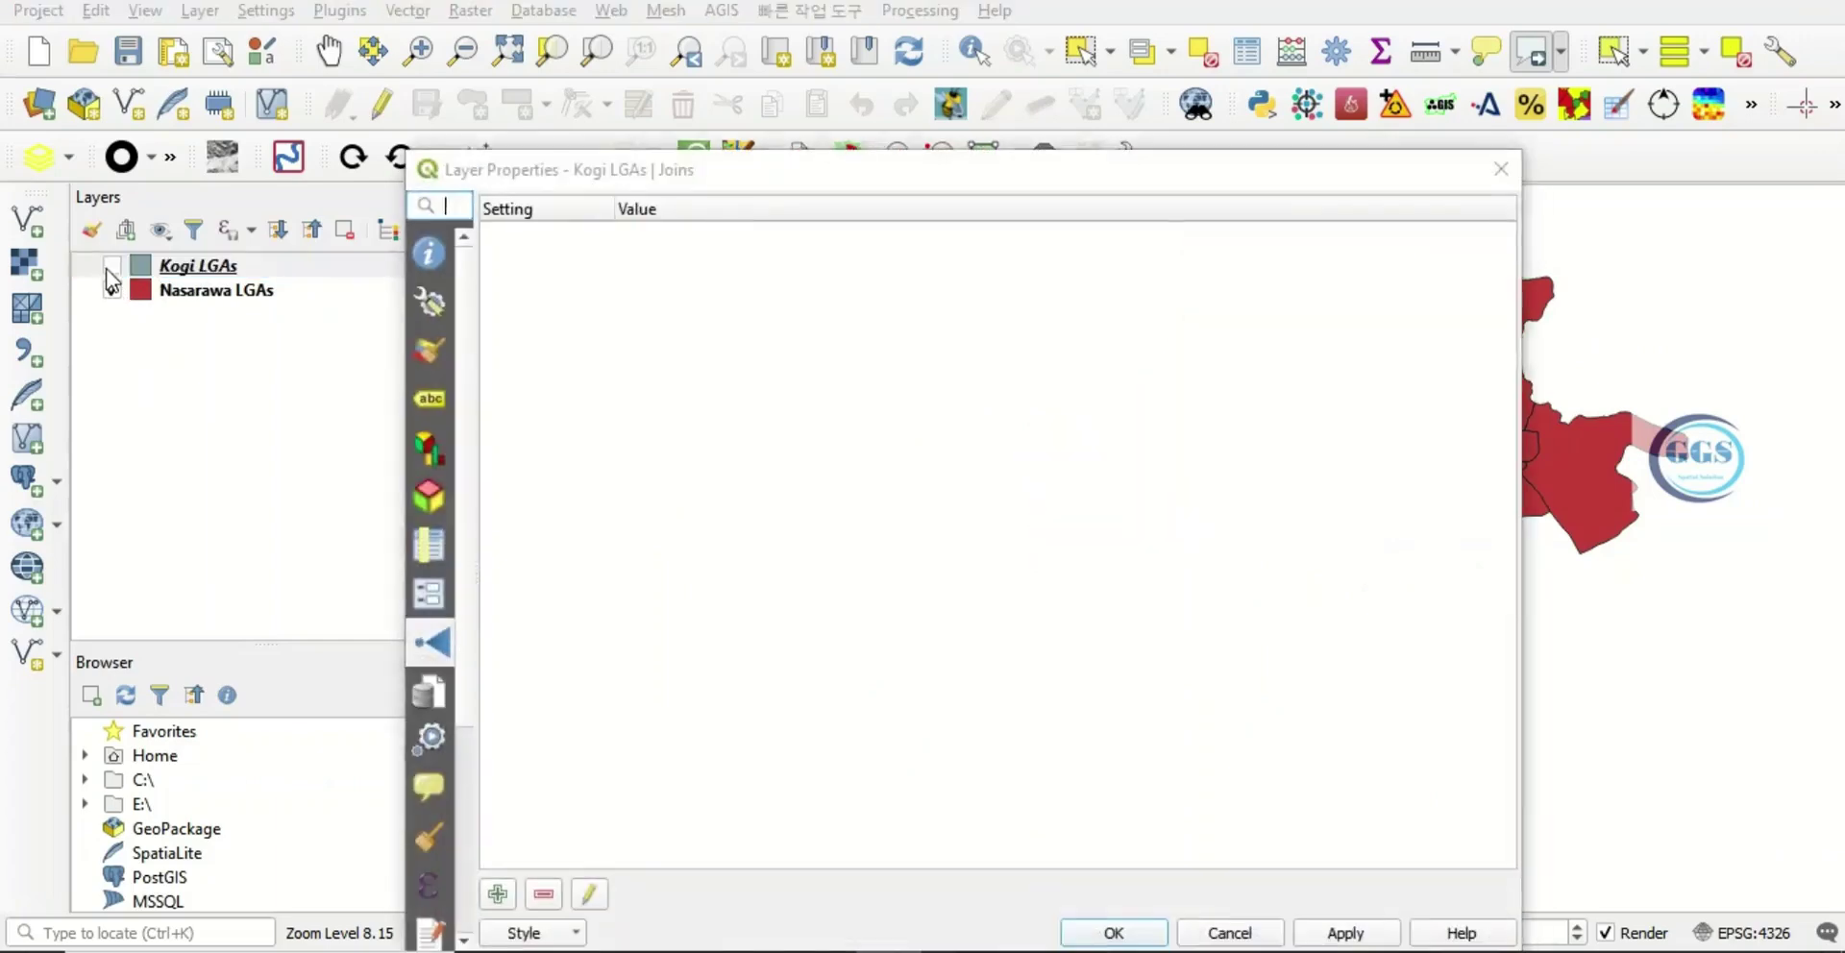
click(1501, 168)
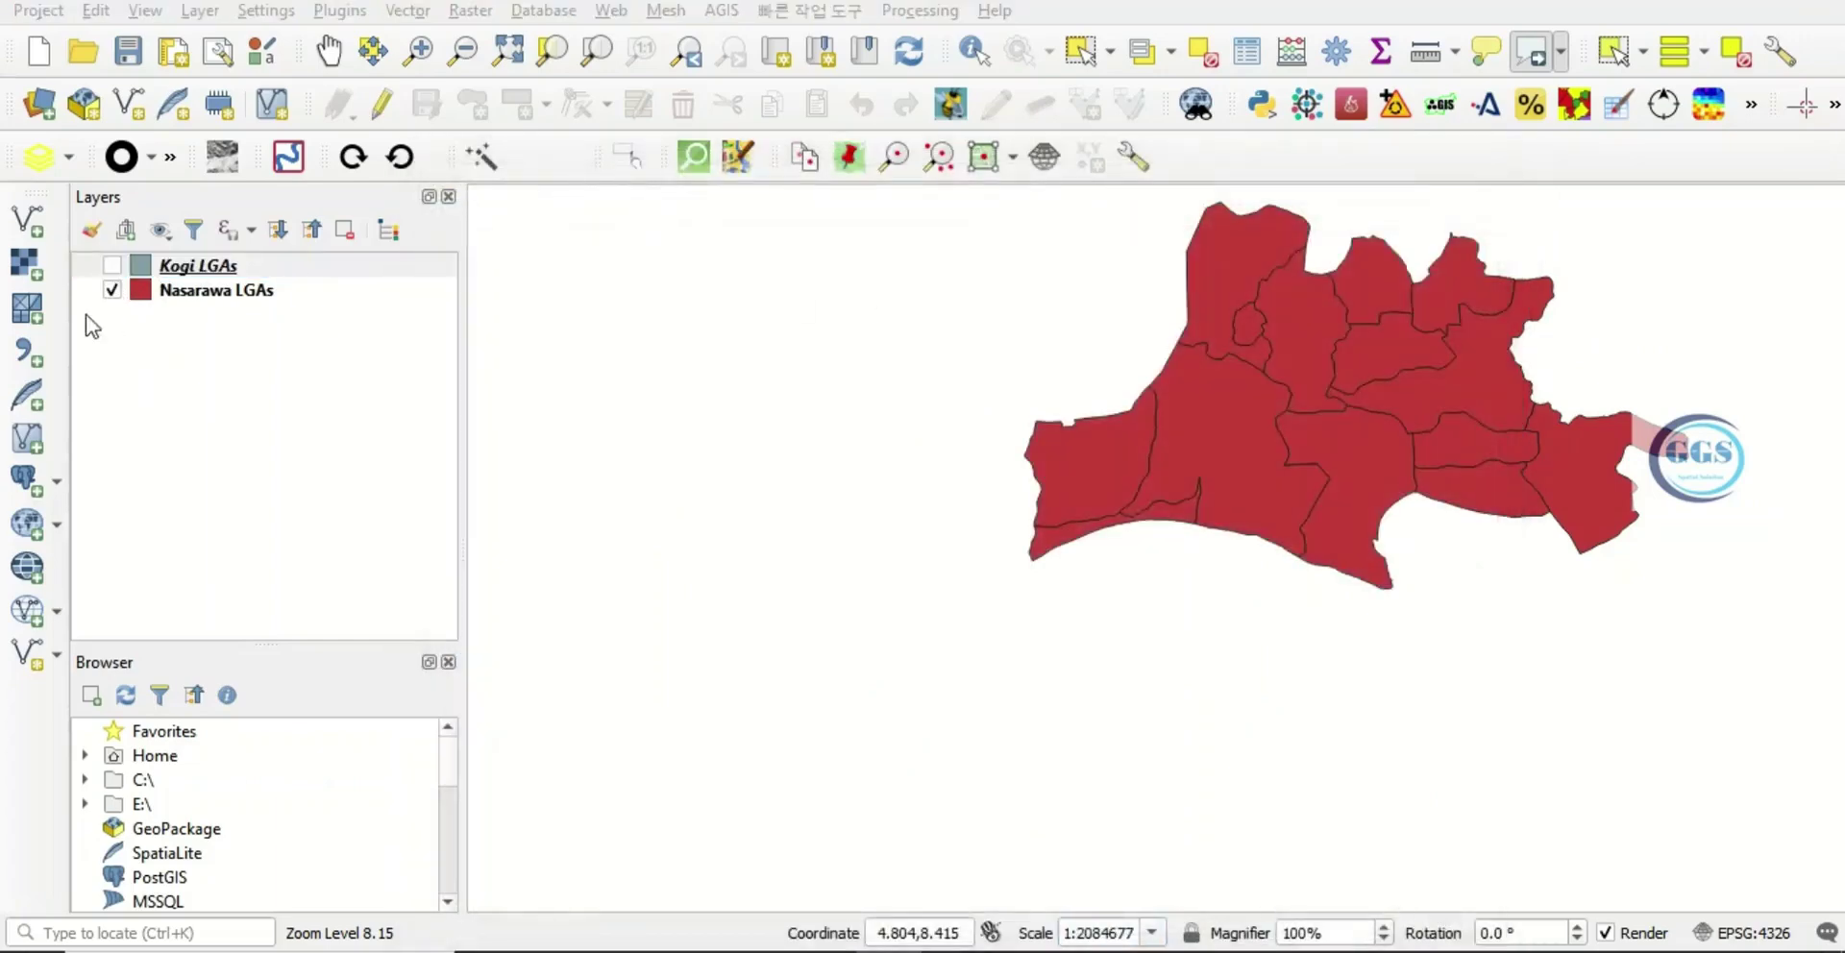
click(113, 266)
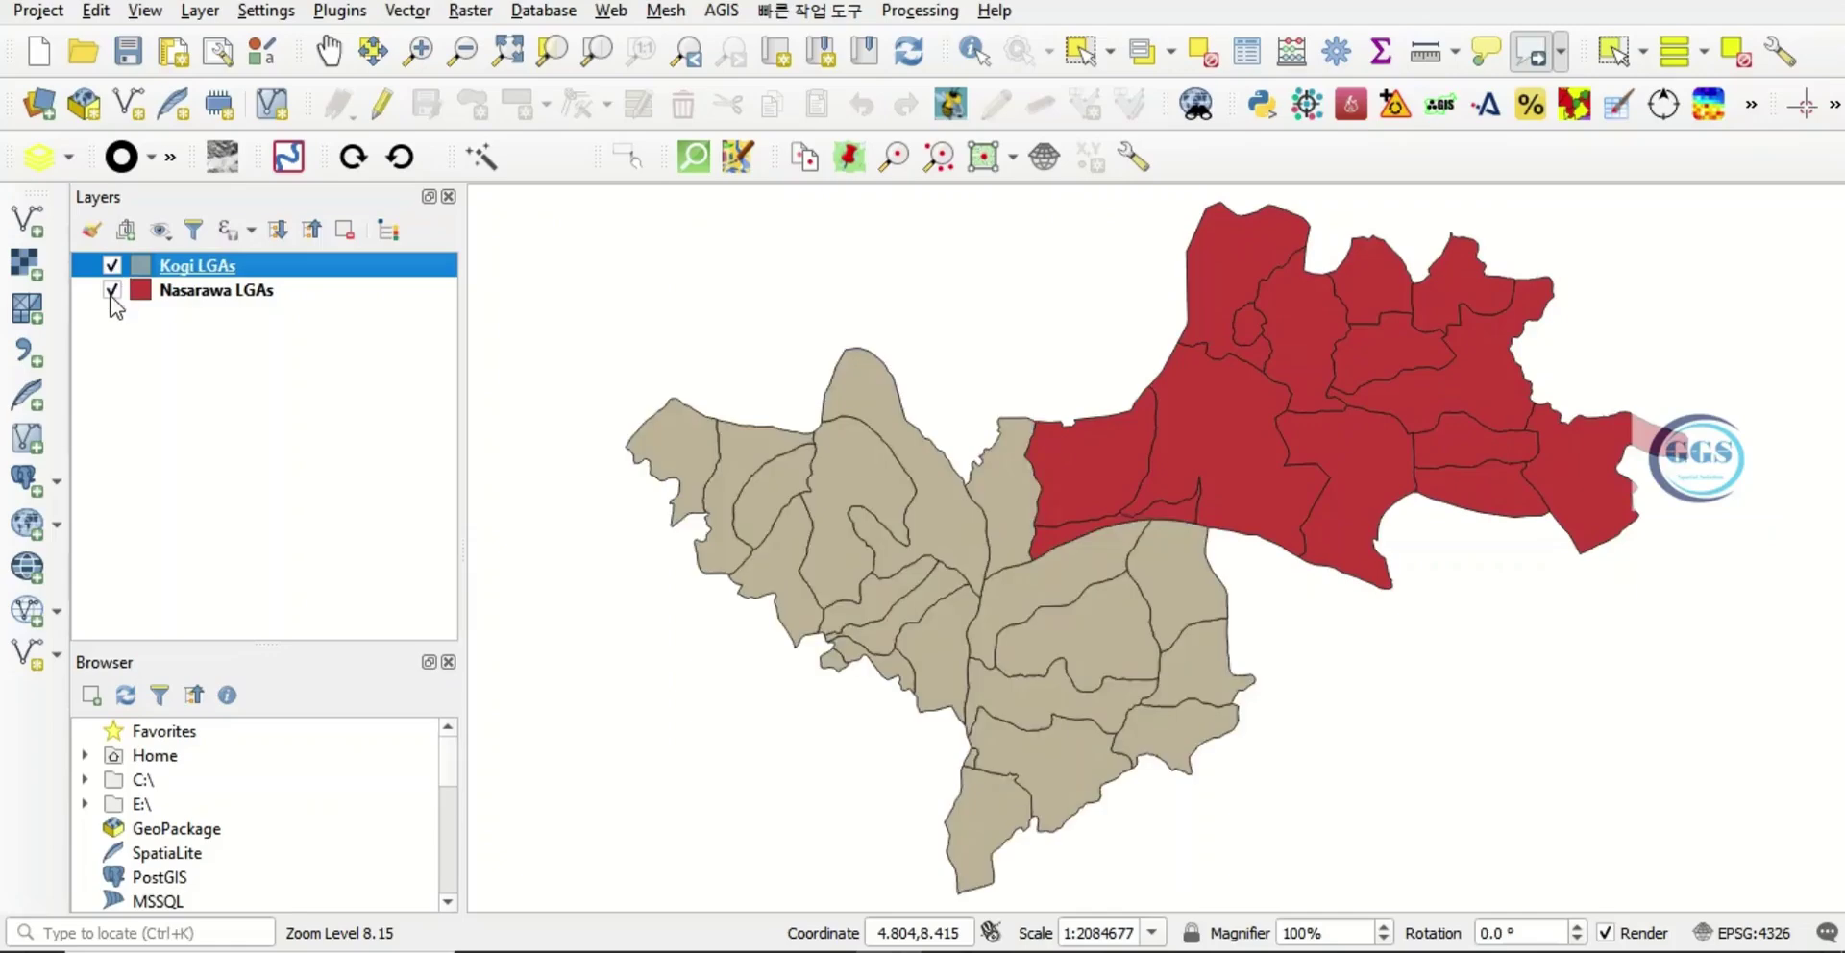
click(112, 290)
click(112, 291)
right_click(235, 269)
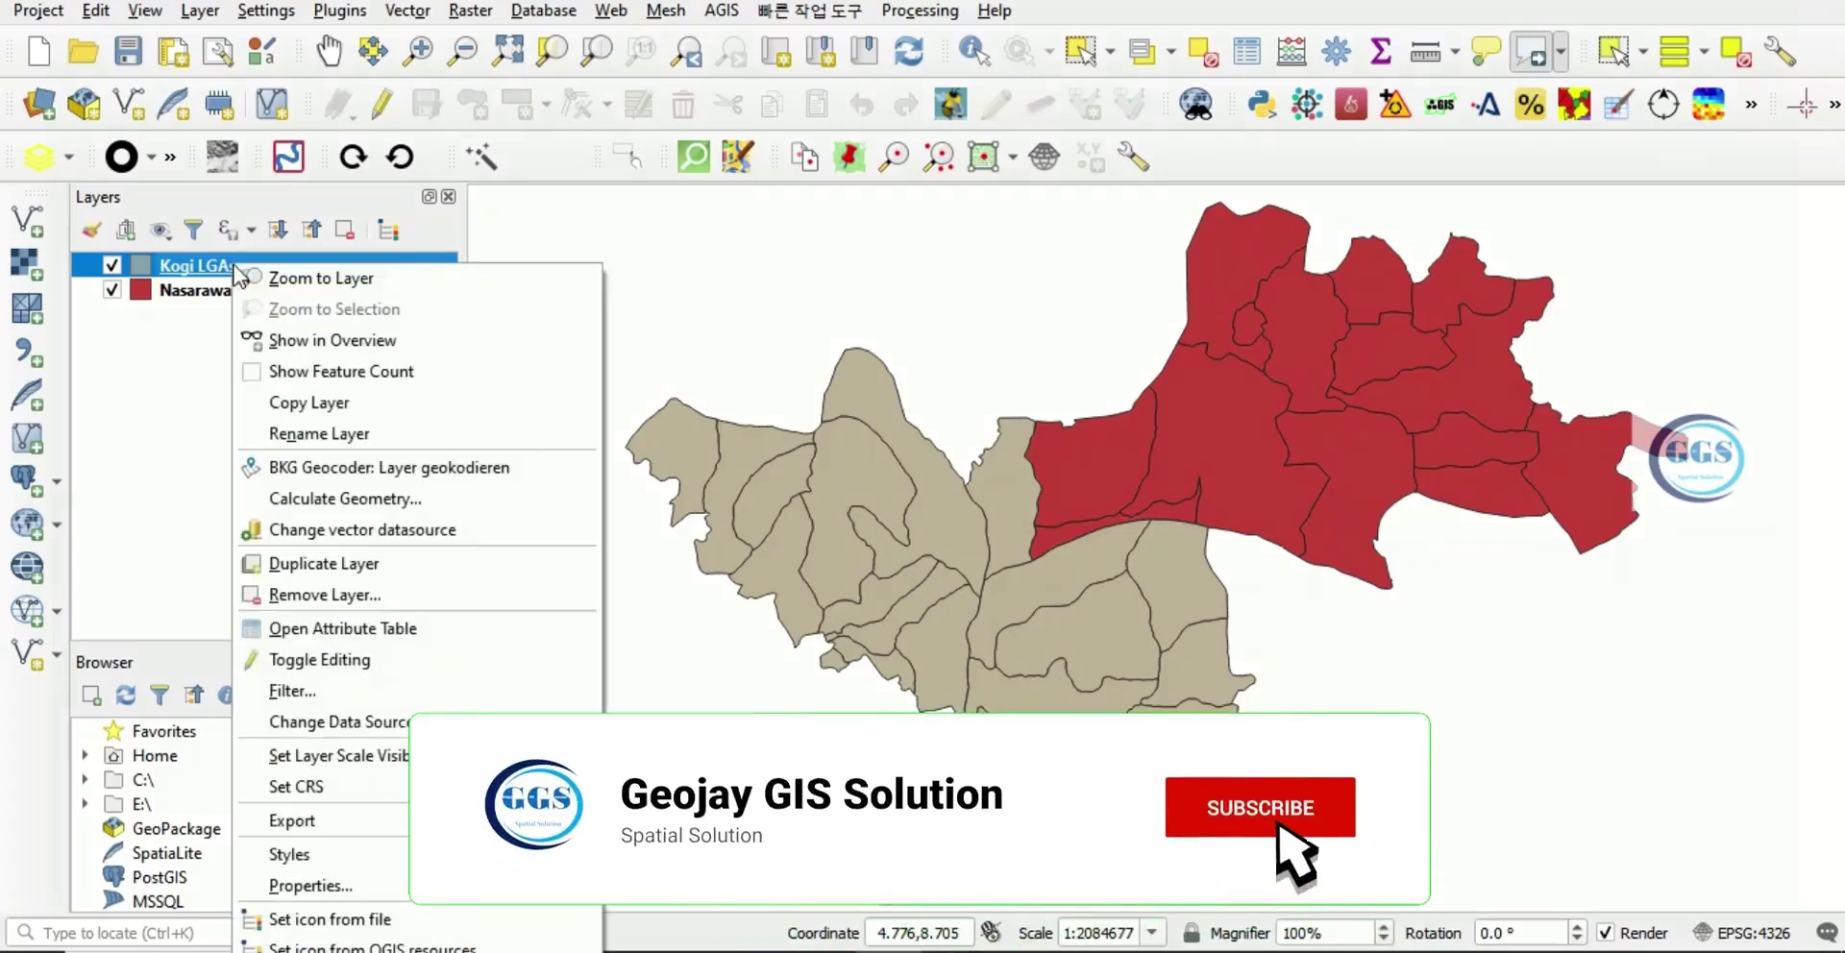
click(317, 628)
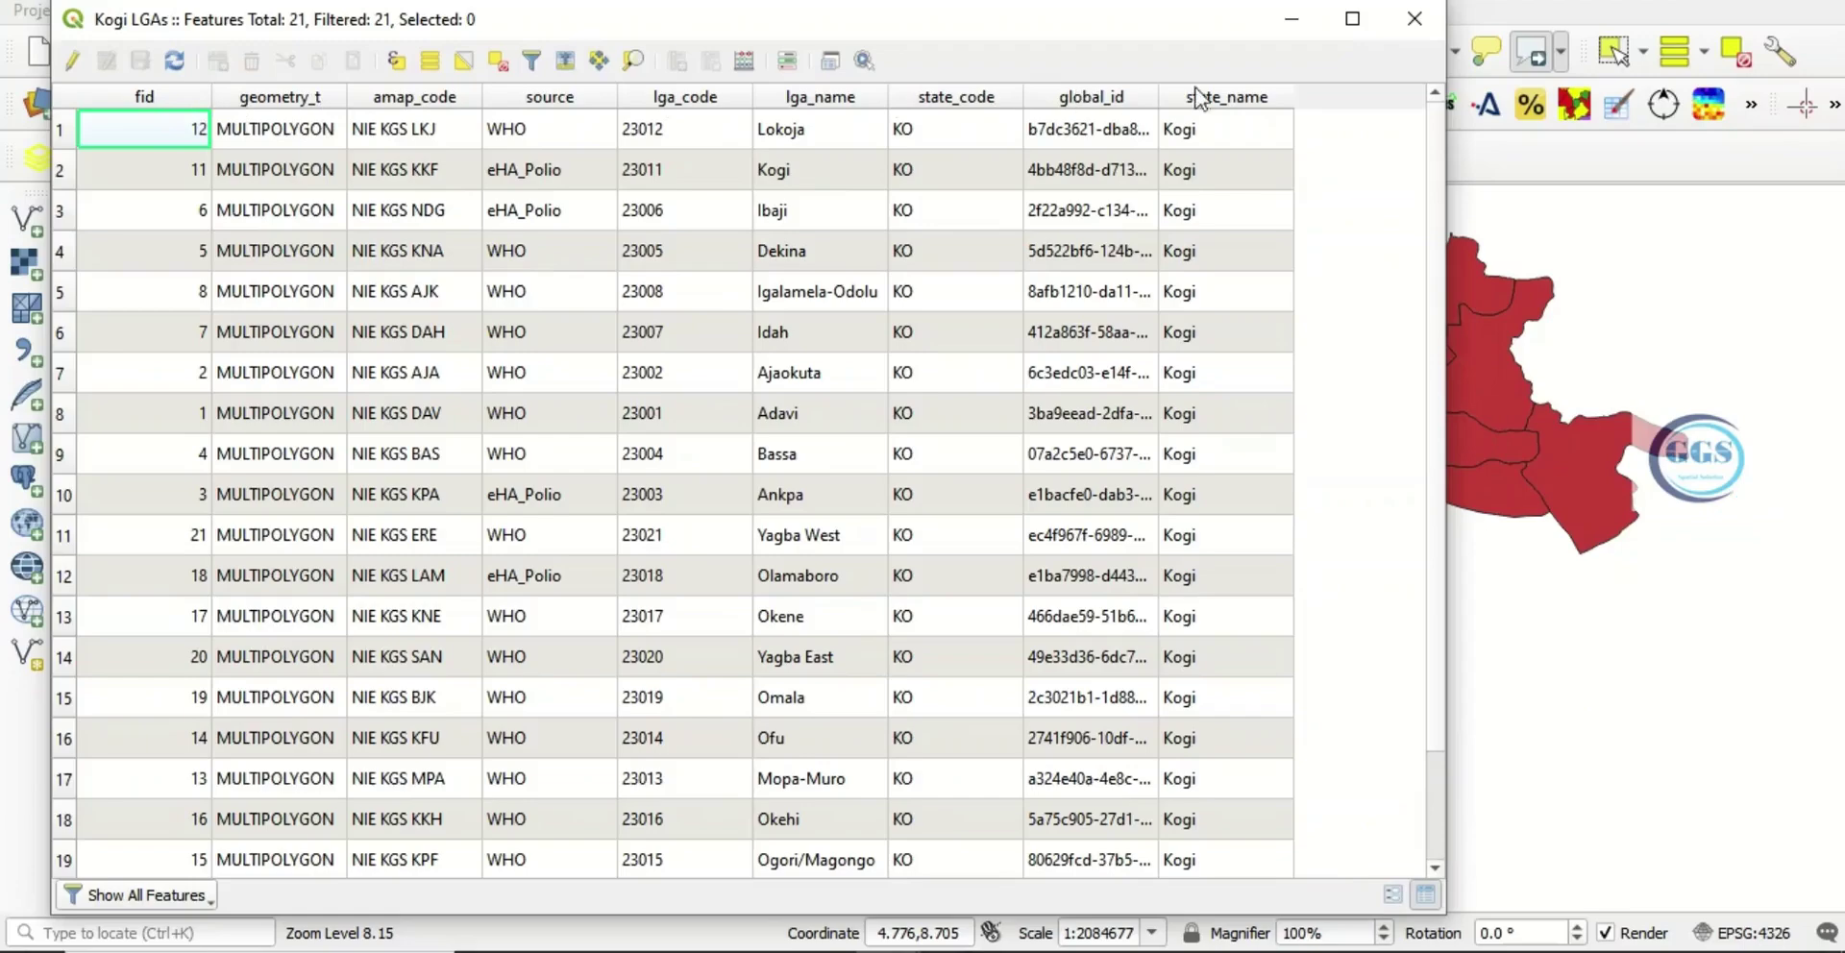
click(1423, 21)
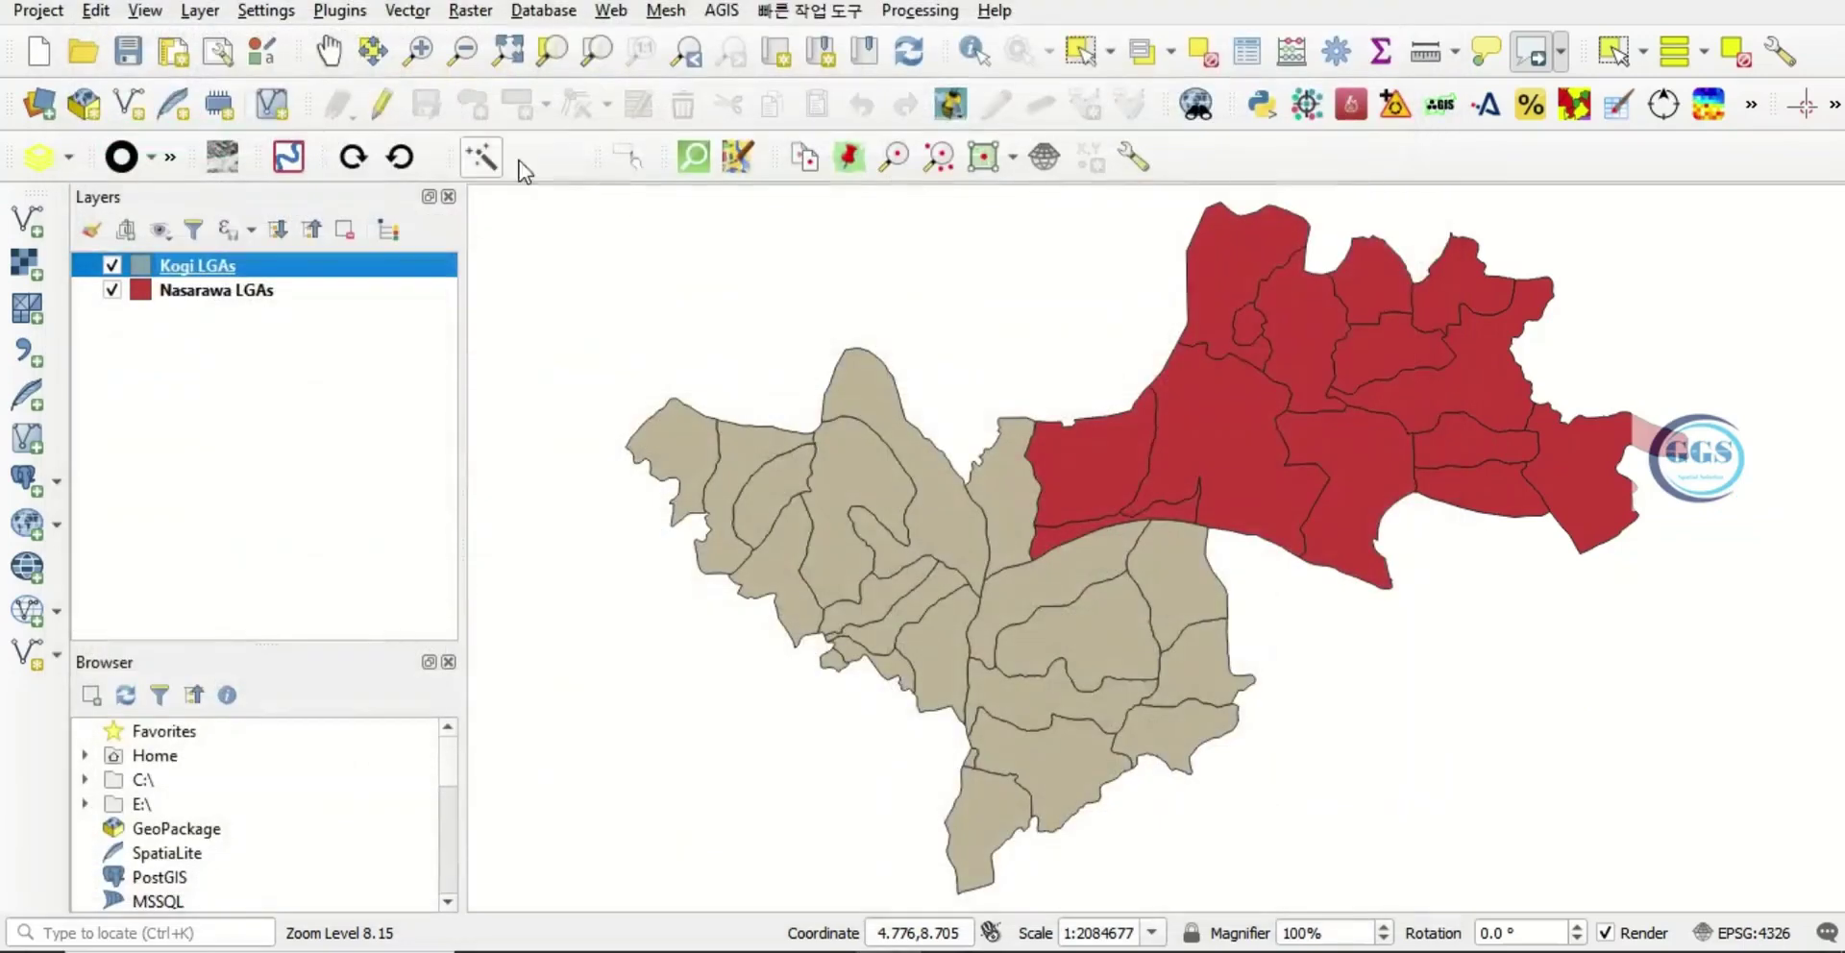
right_click(166, 291)
click(251, 366)
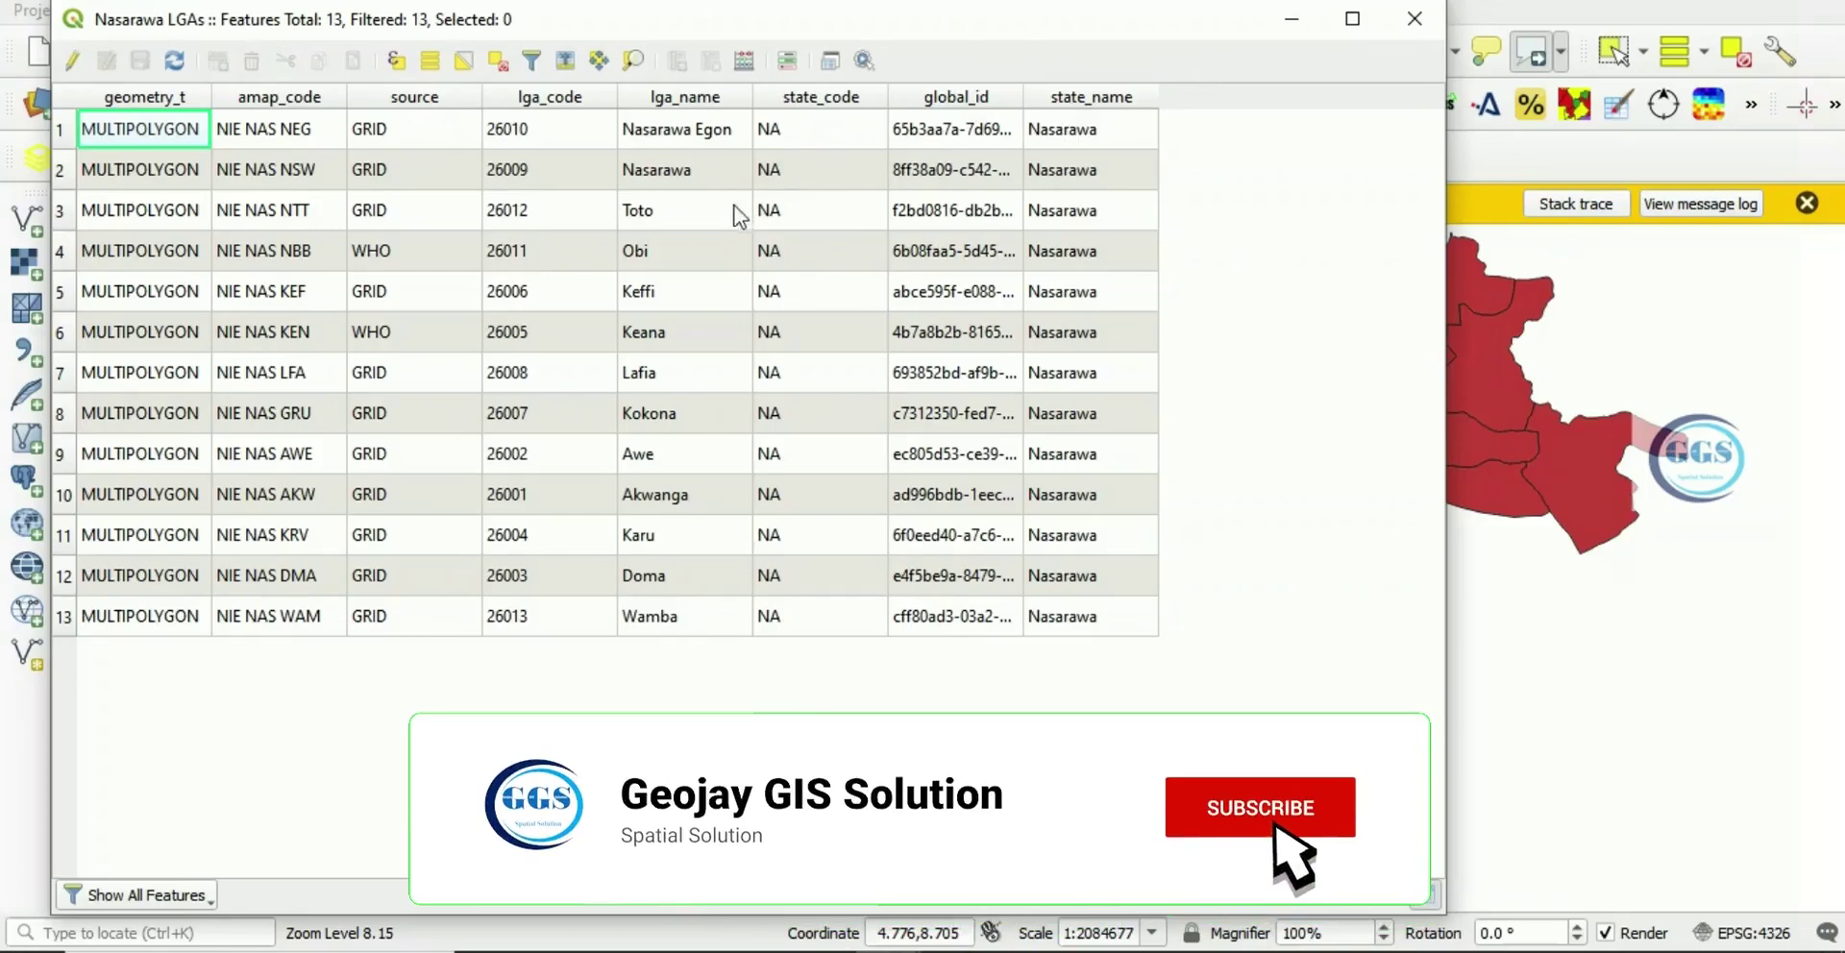
click(1414, 19)
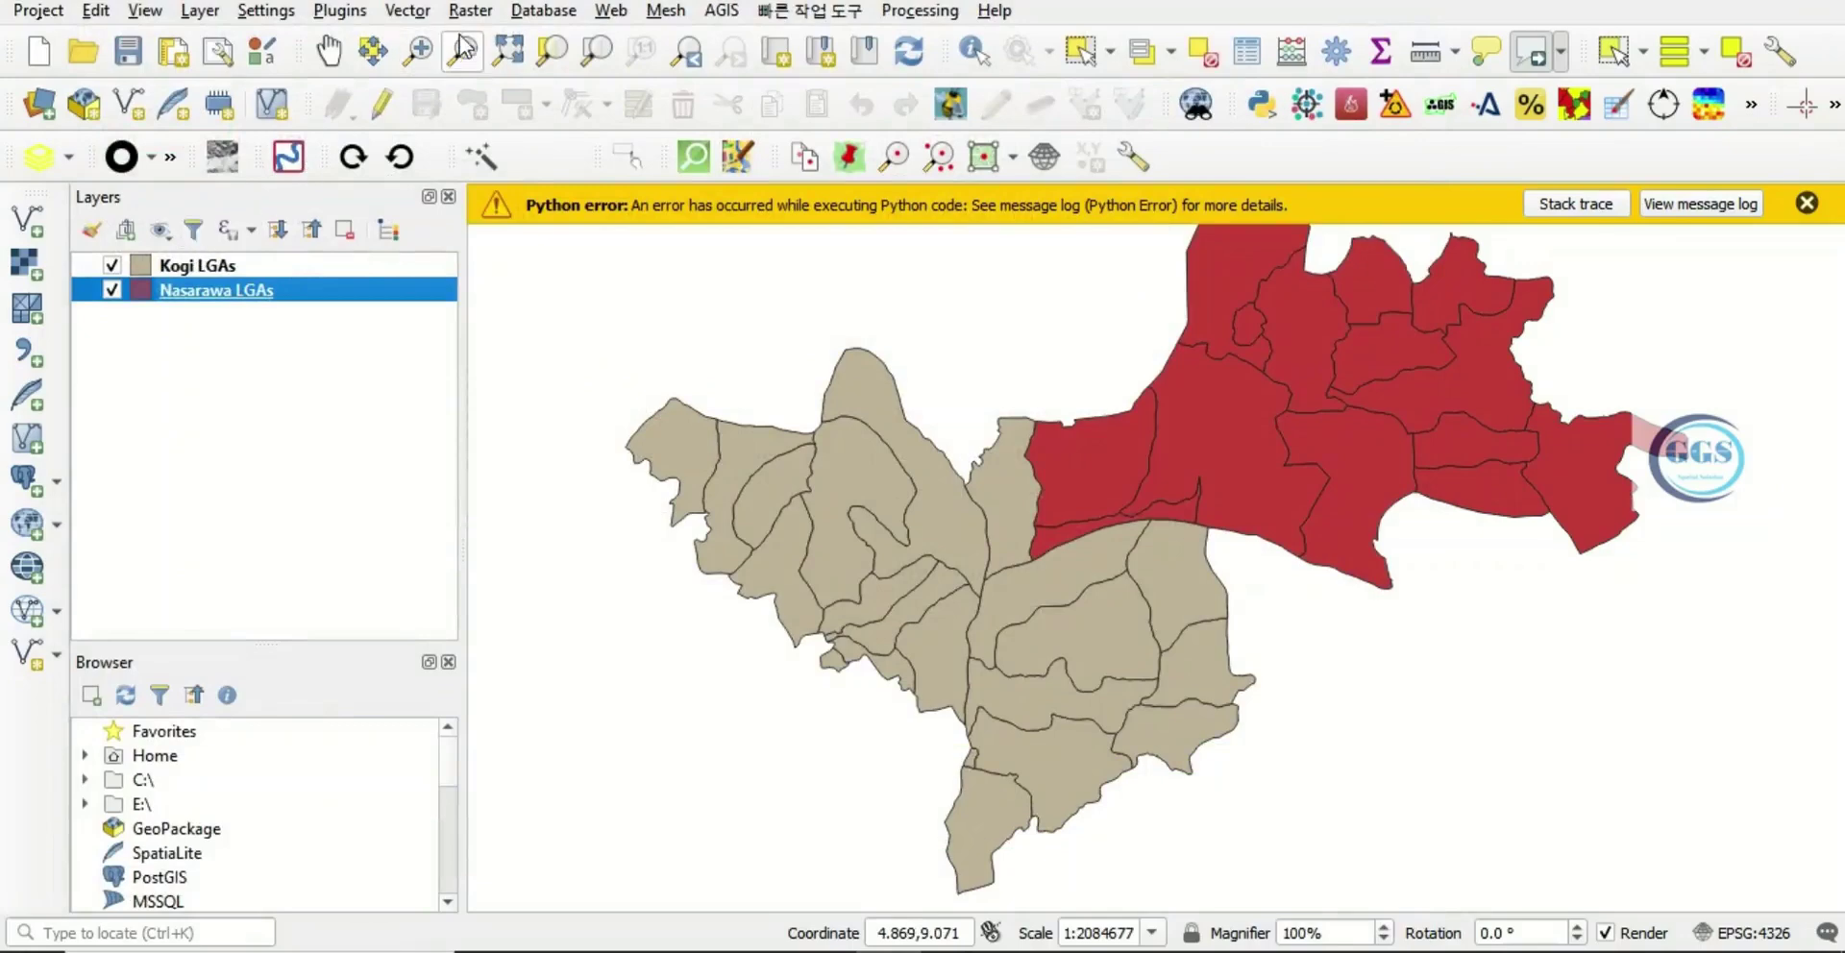
Open Merge Vector Layers and select Kogi LGAs and Nasarawa LGAs as its input layers
click(408, 11)
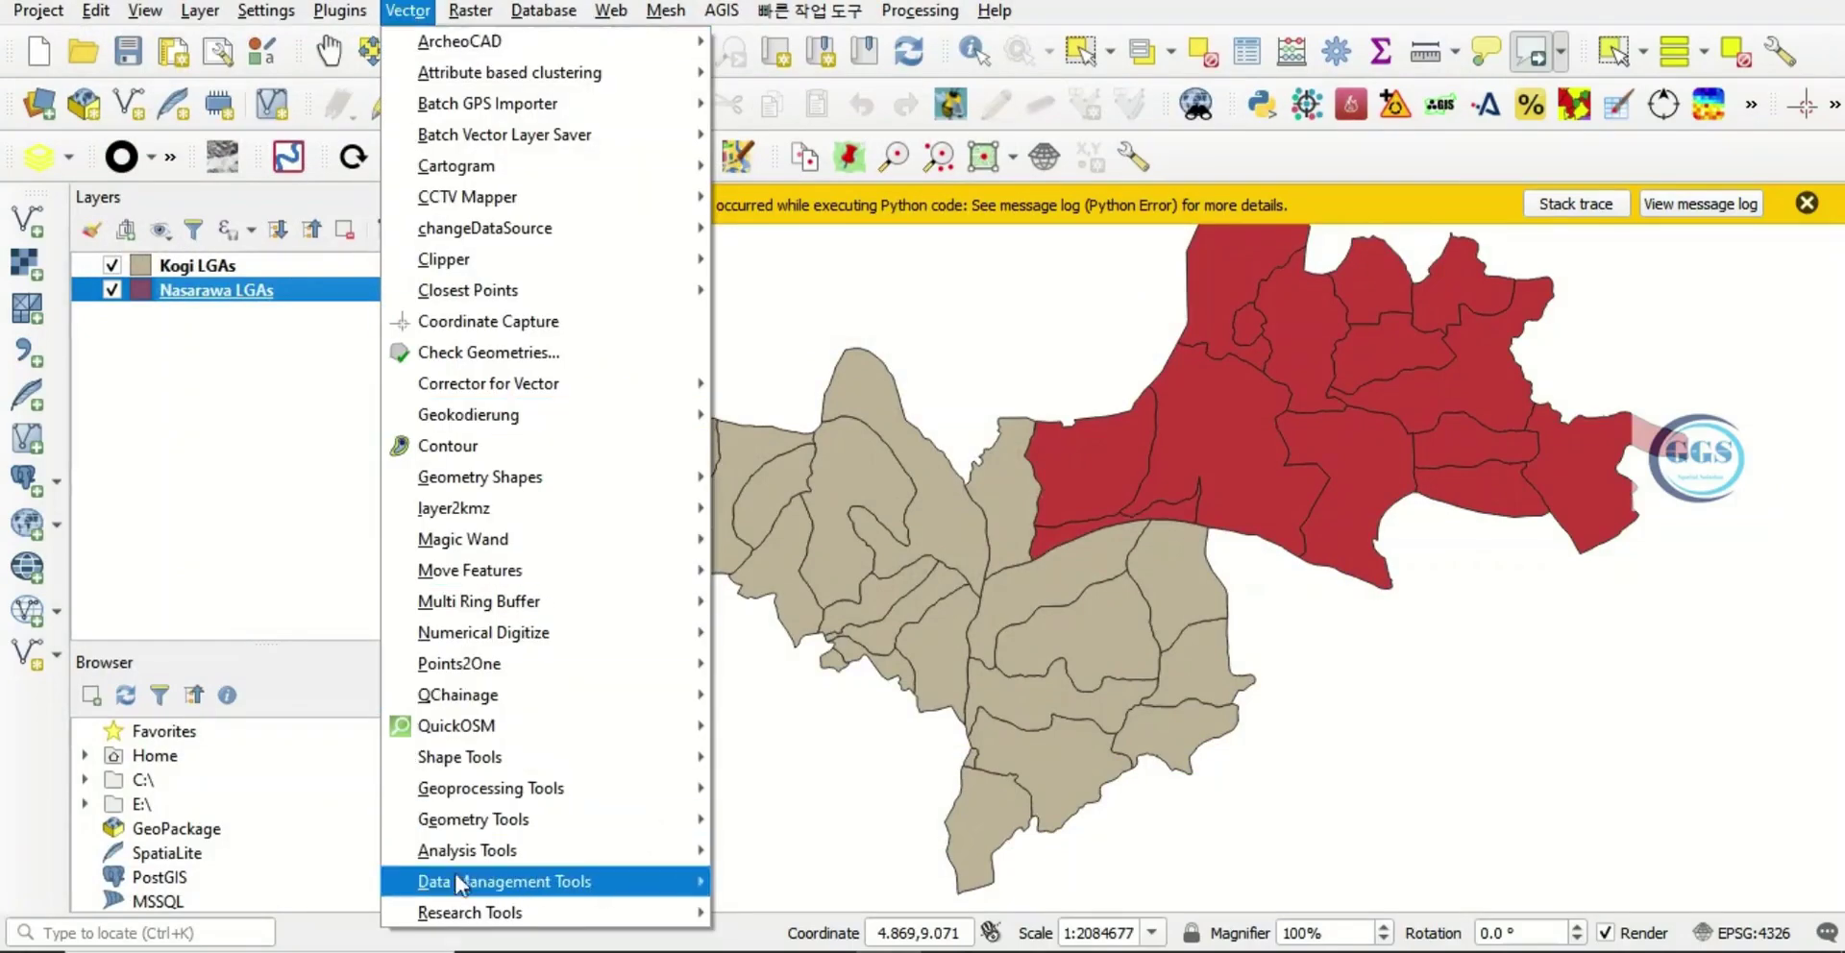
mouse_move(460, 884)
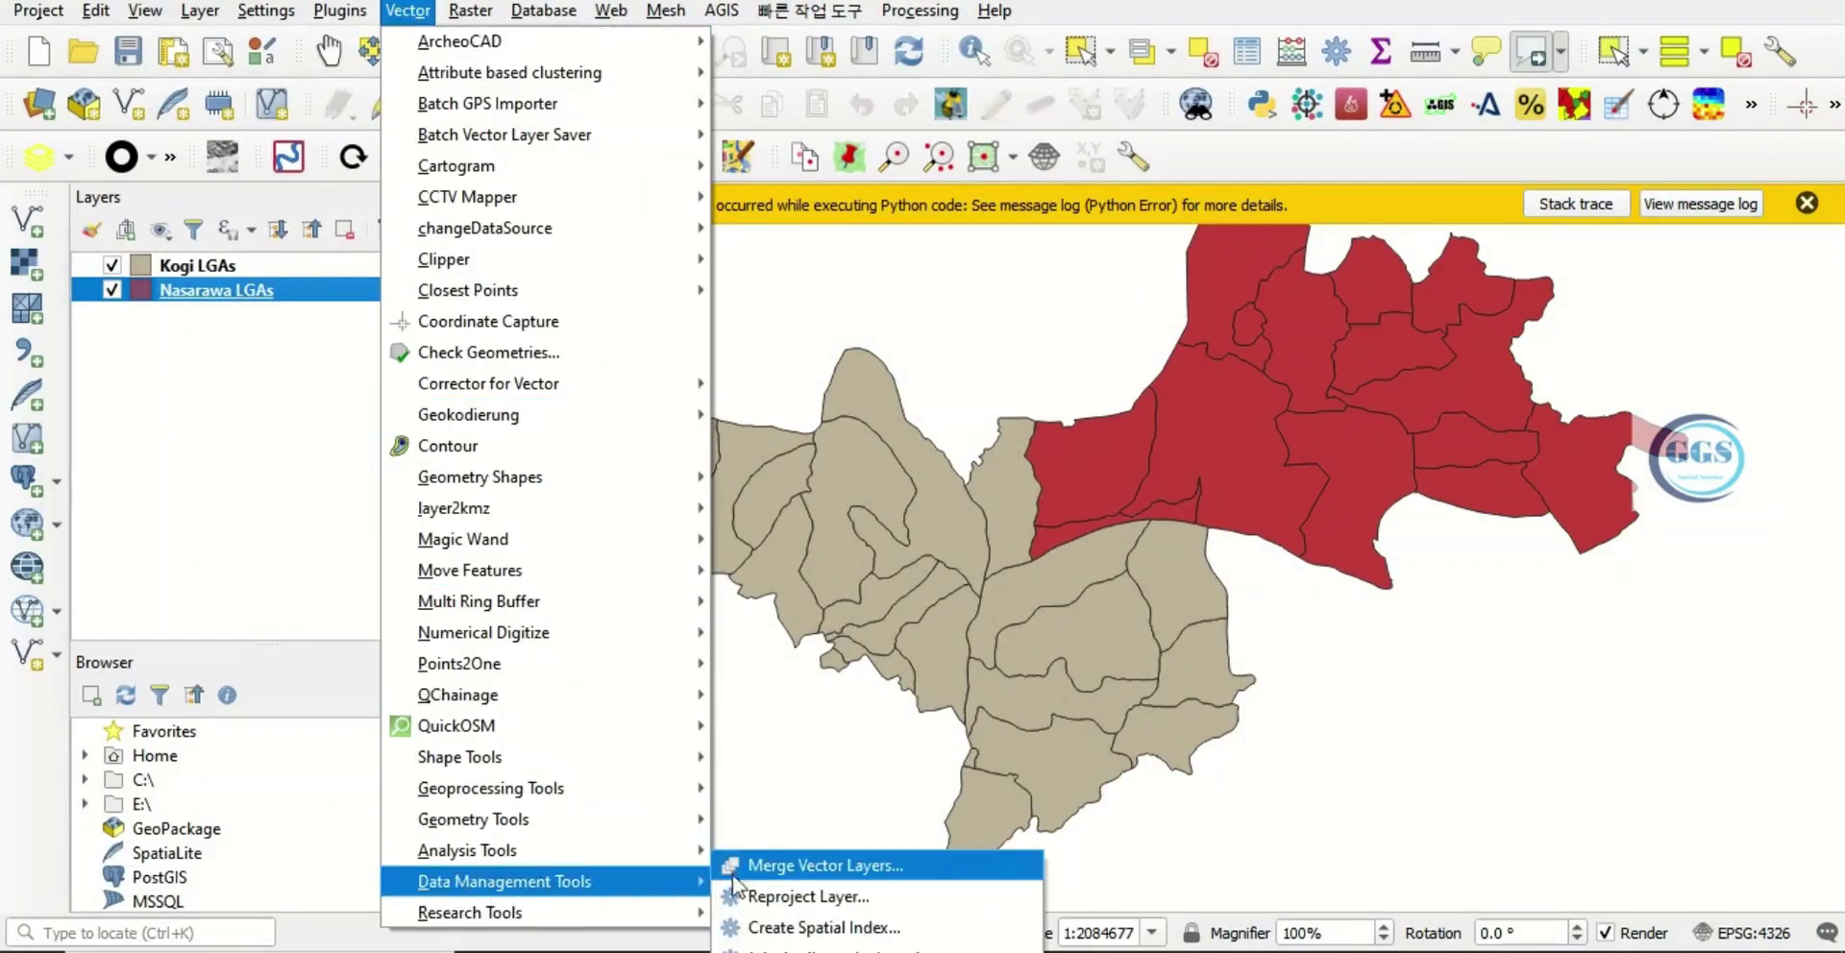
click(801, 868)
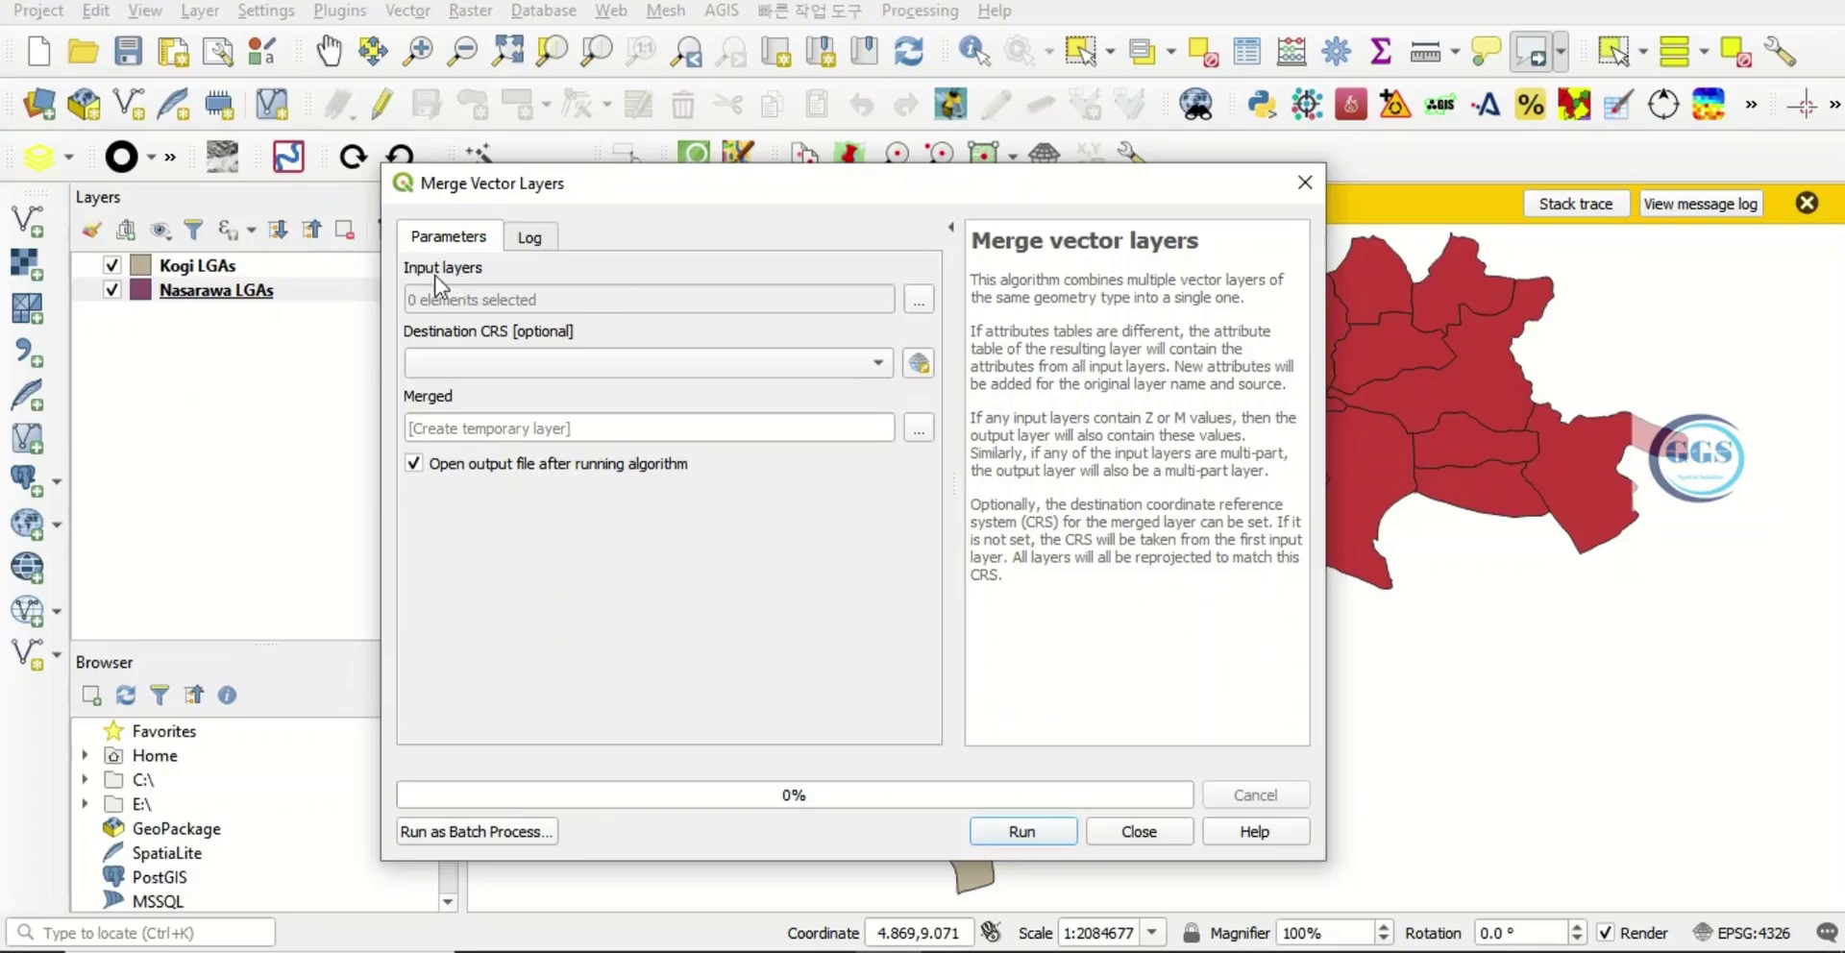
click(919, 301)
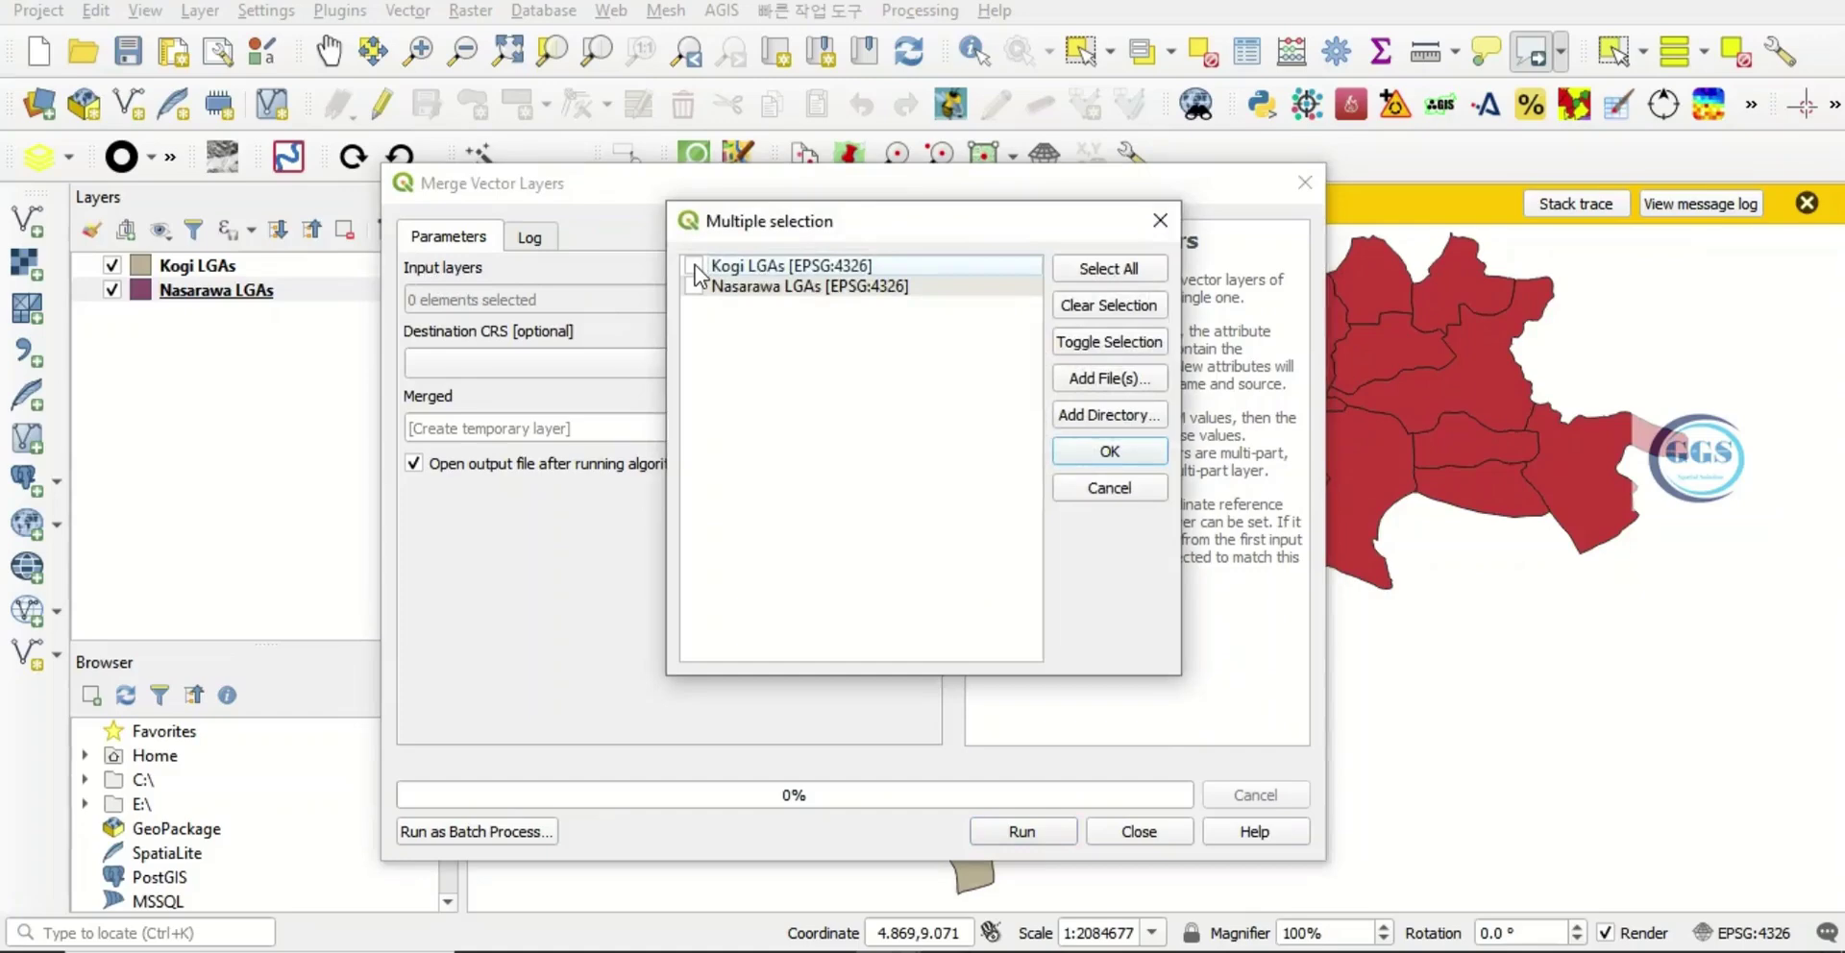
click(694, 265)
click(694, 286)
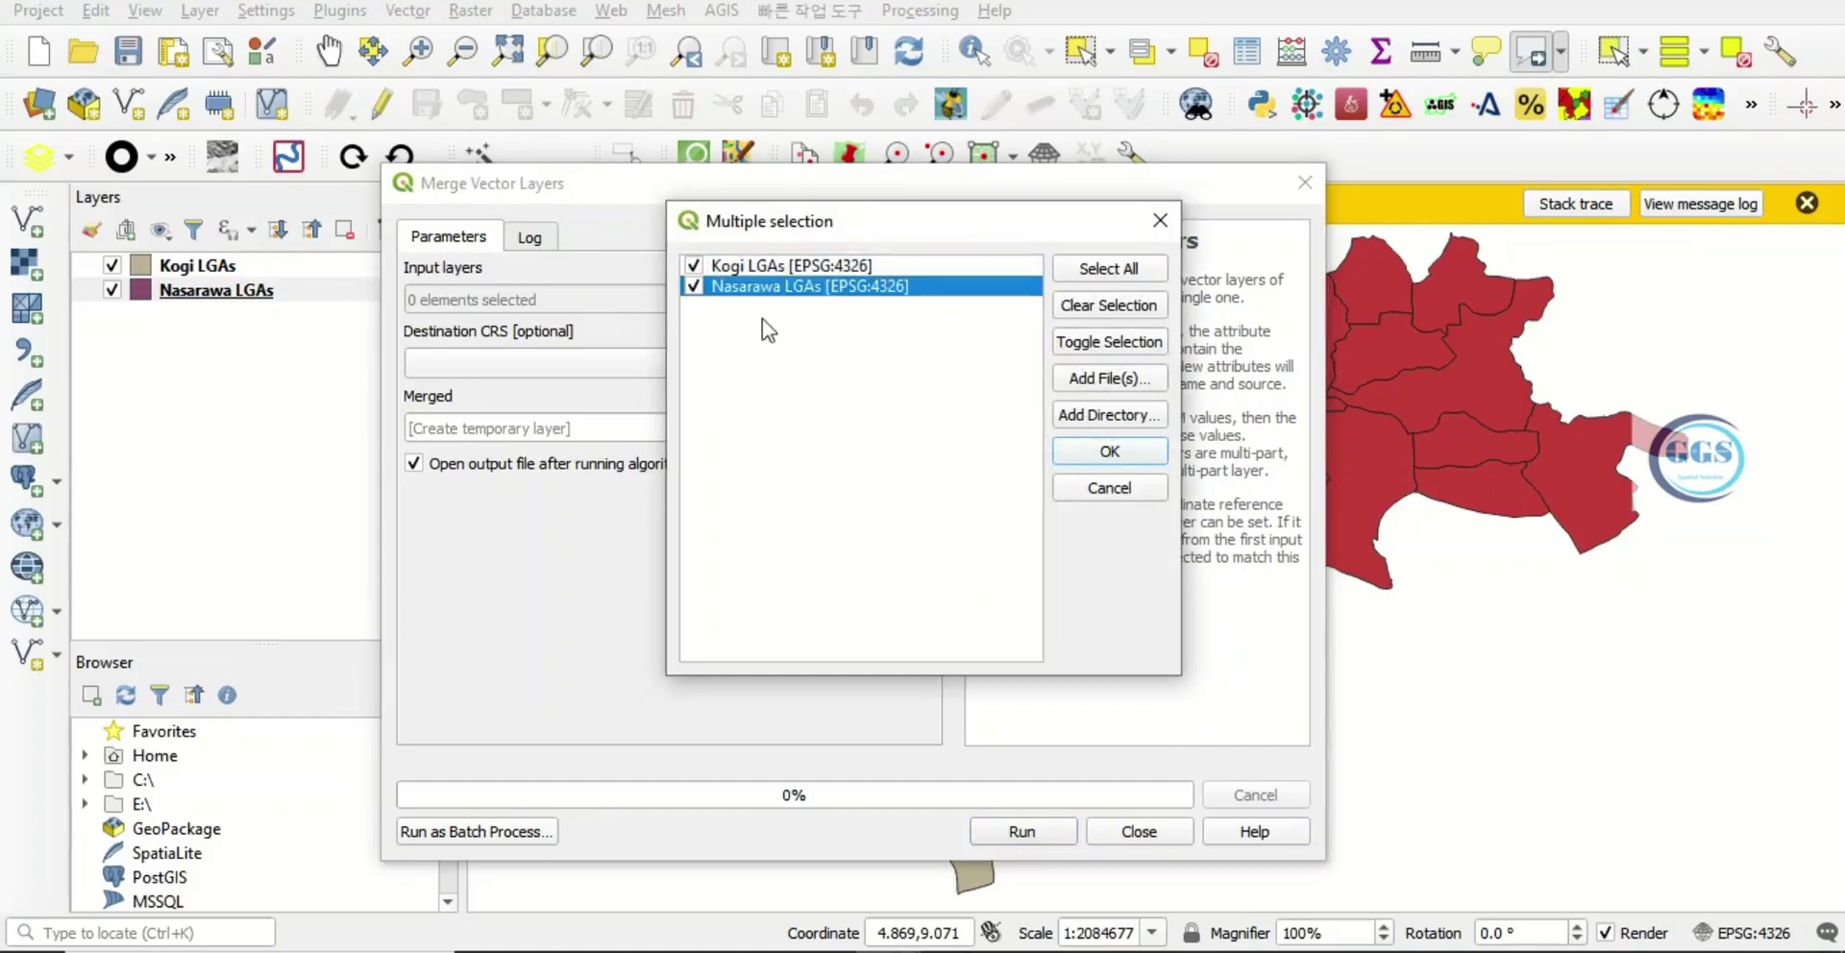
click(1108, 452)
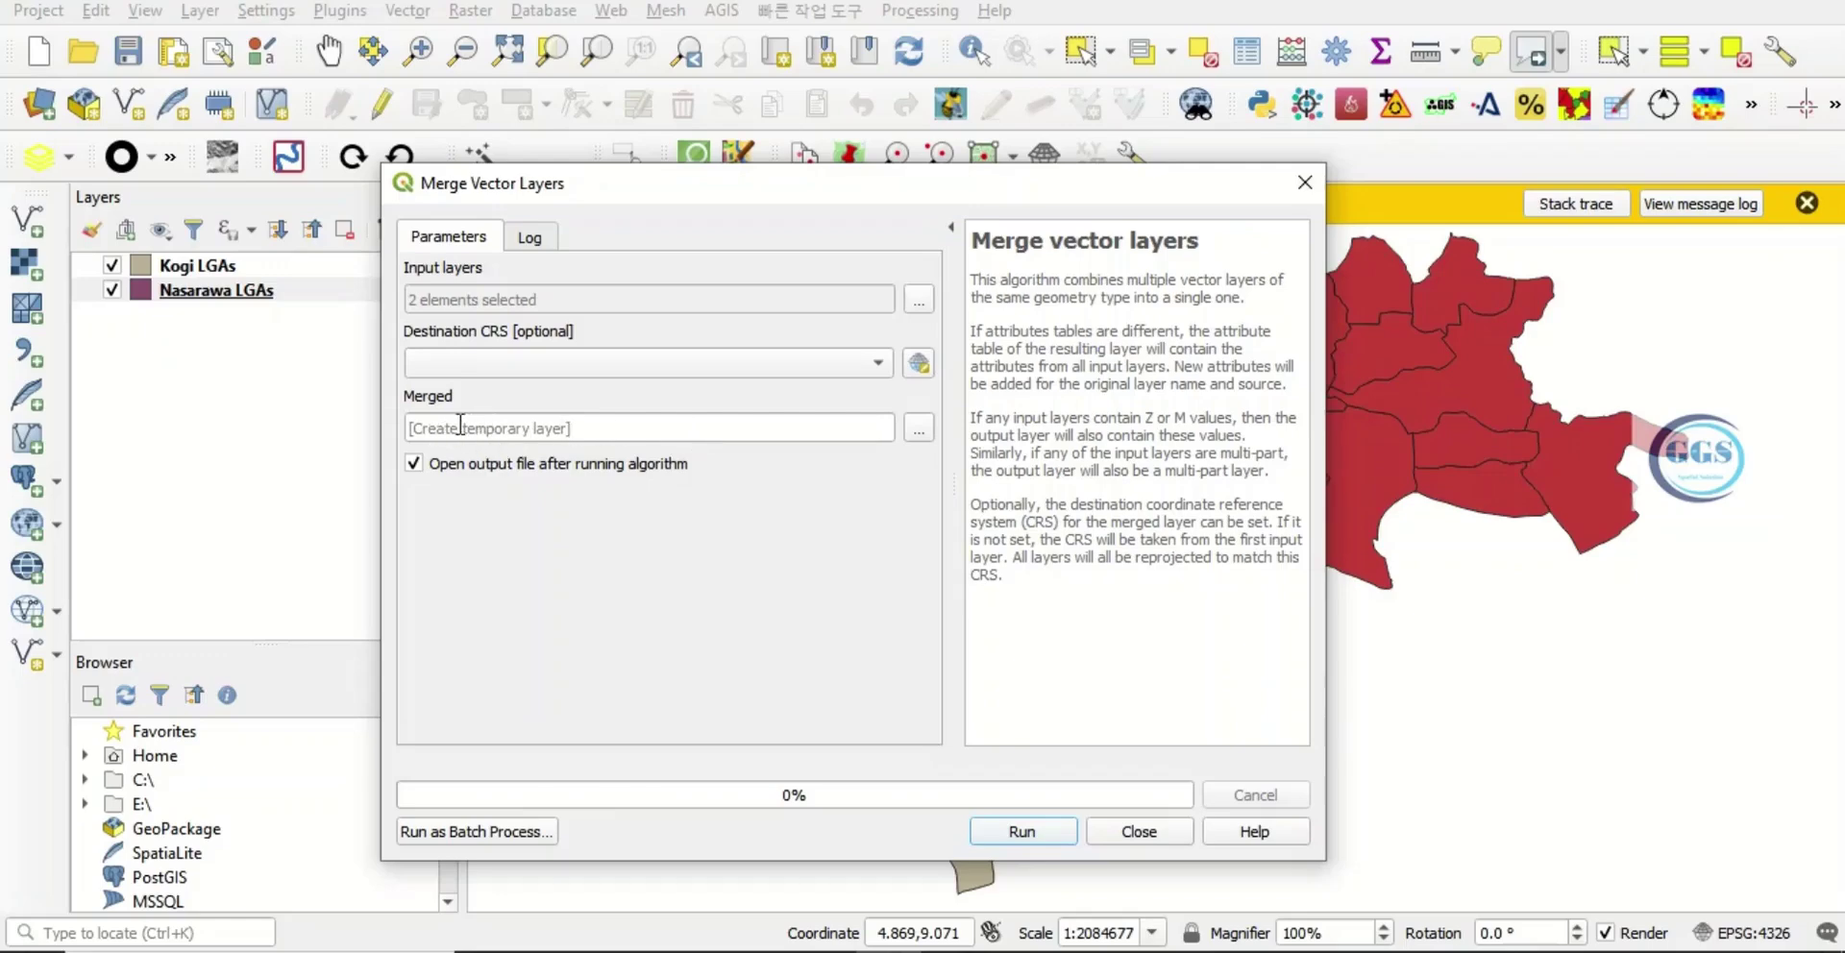
Set the merged output to save as Kogi_Nasarawa.shp in the Desktop EXERCISE folder
click(919, 434)
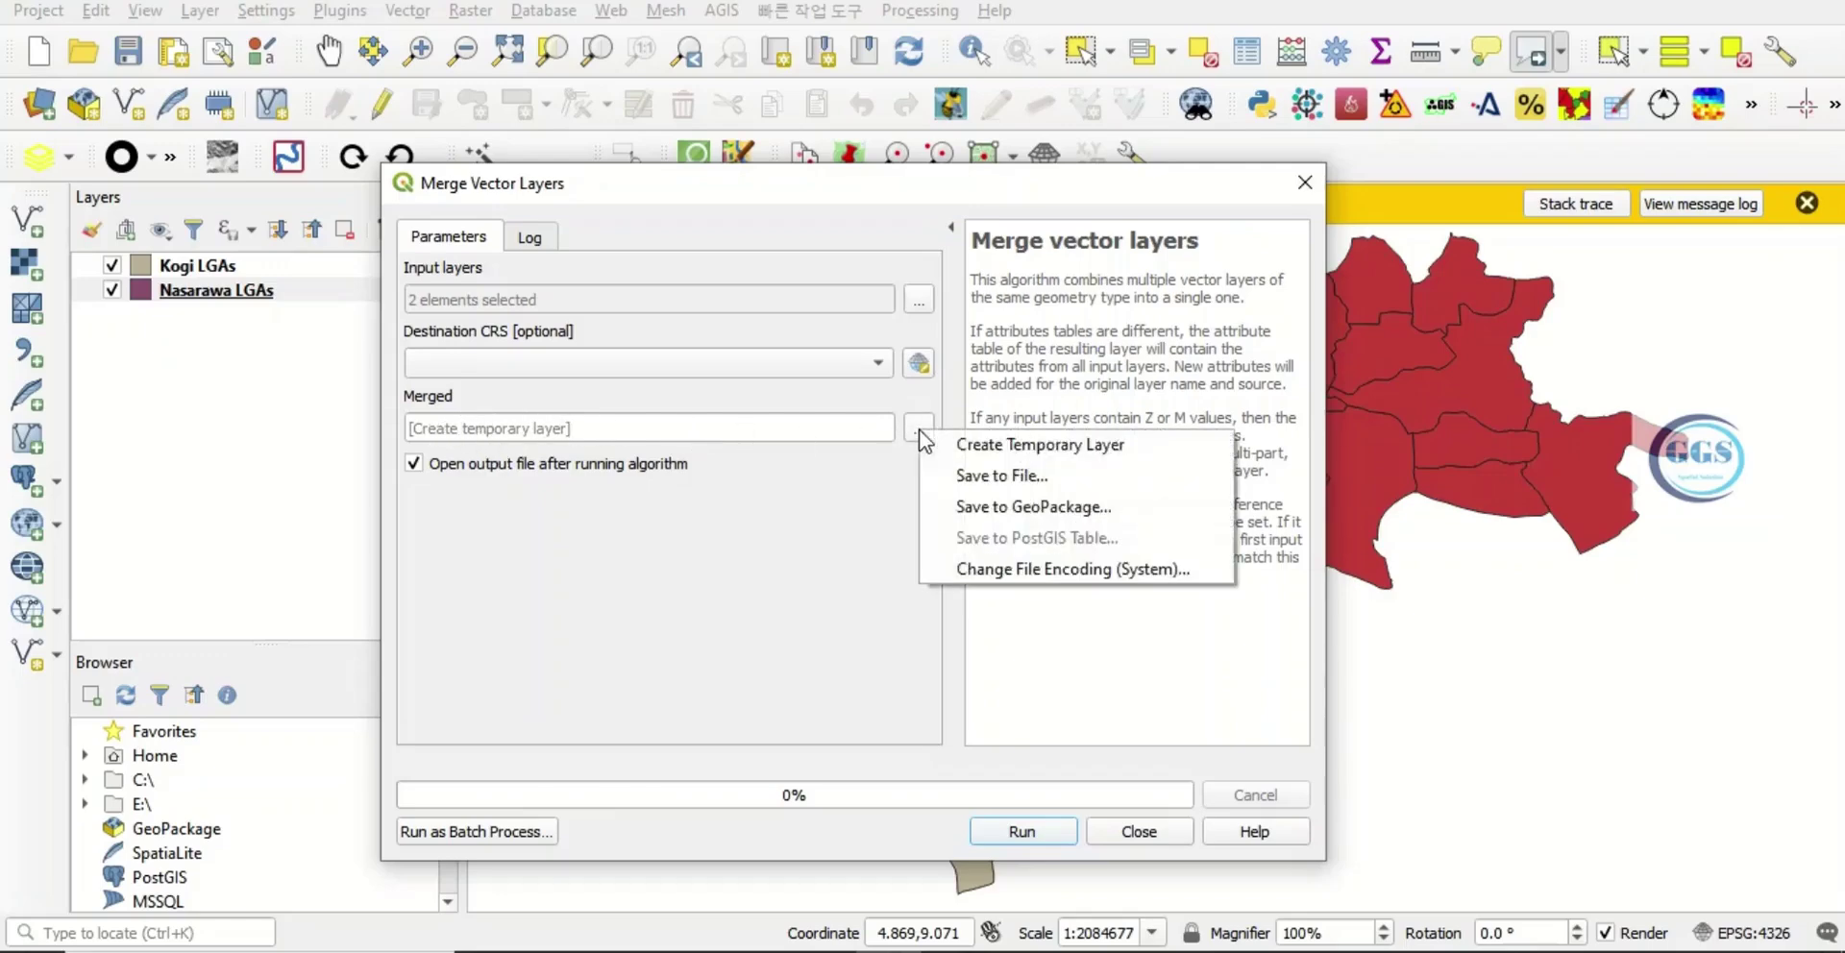
click(980, 477)
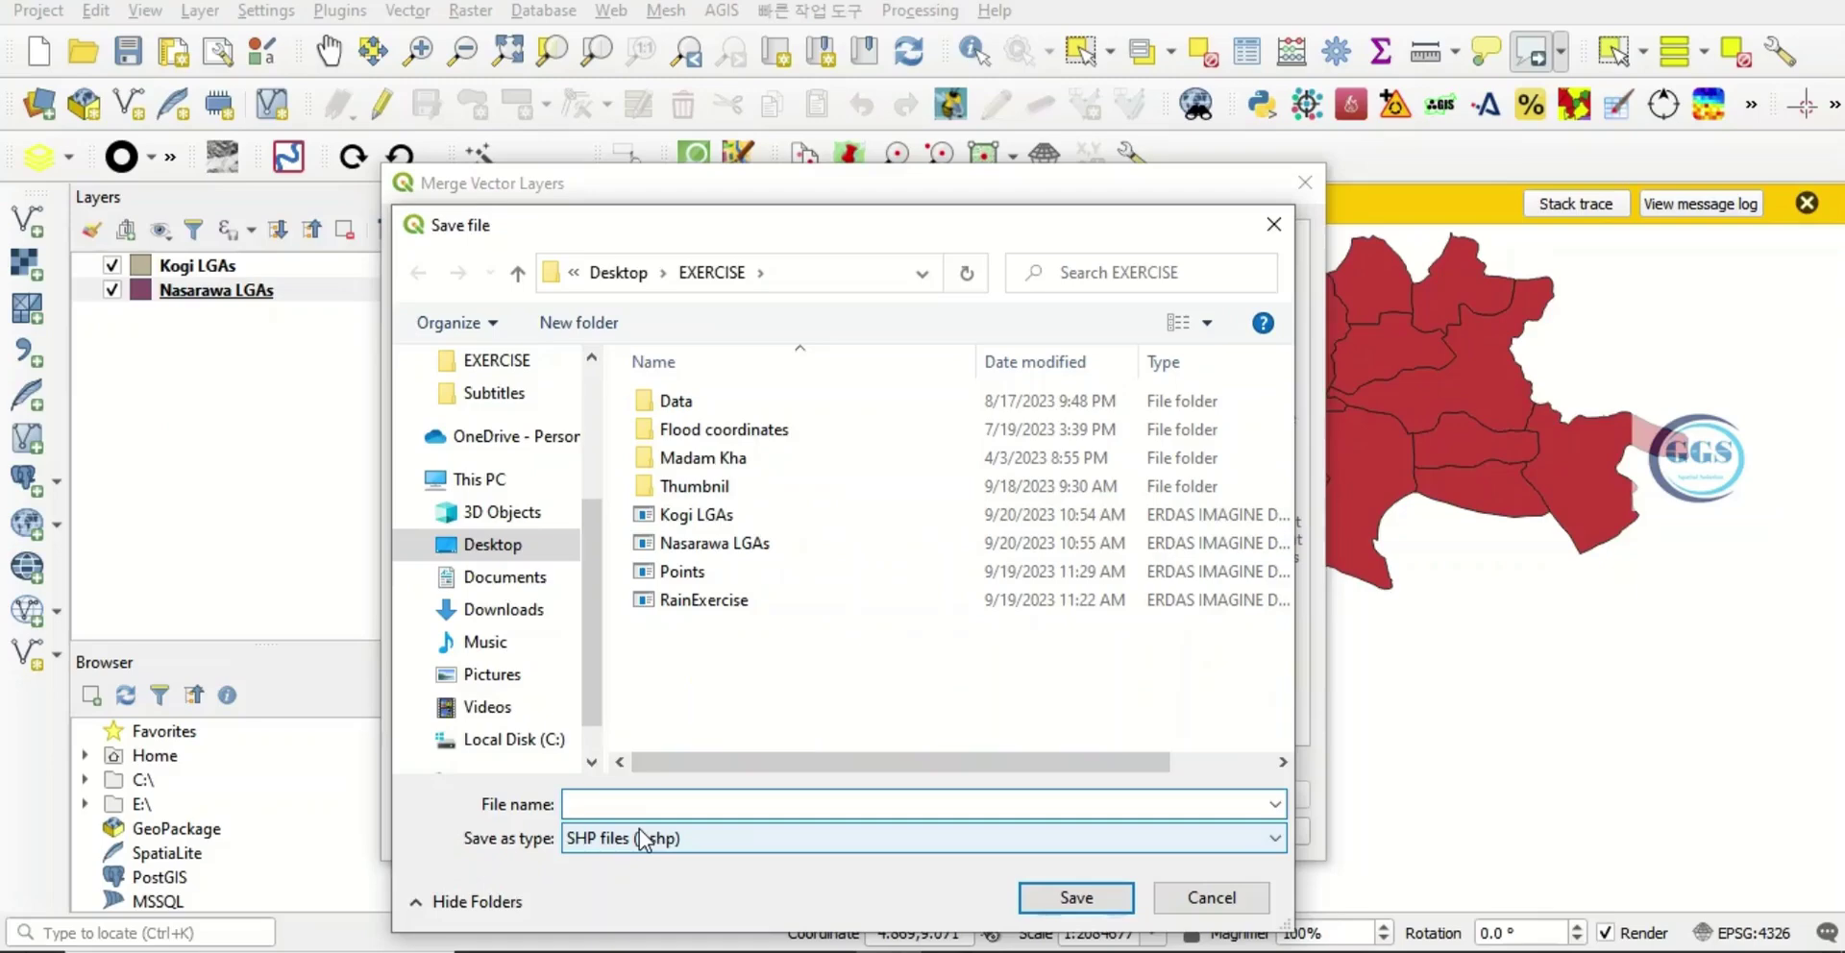
text(Kogi)
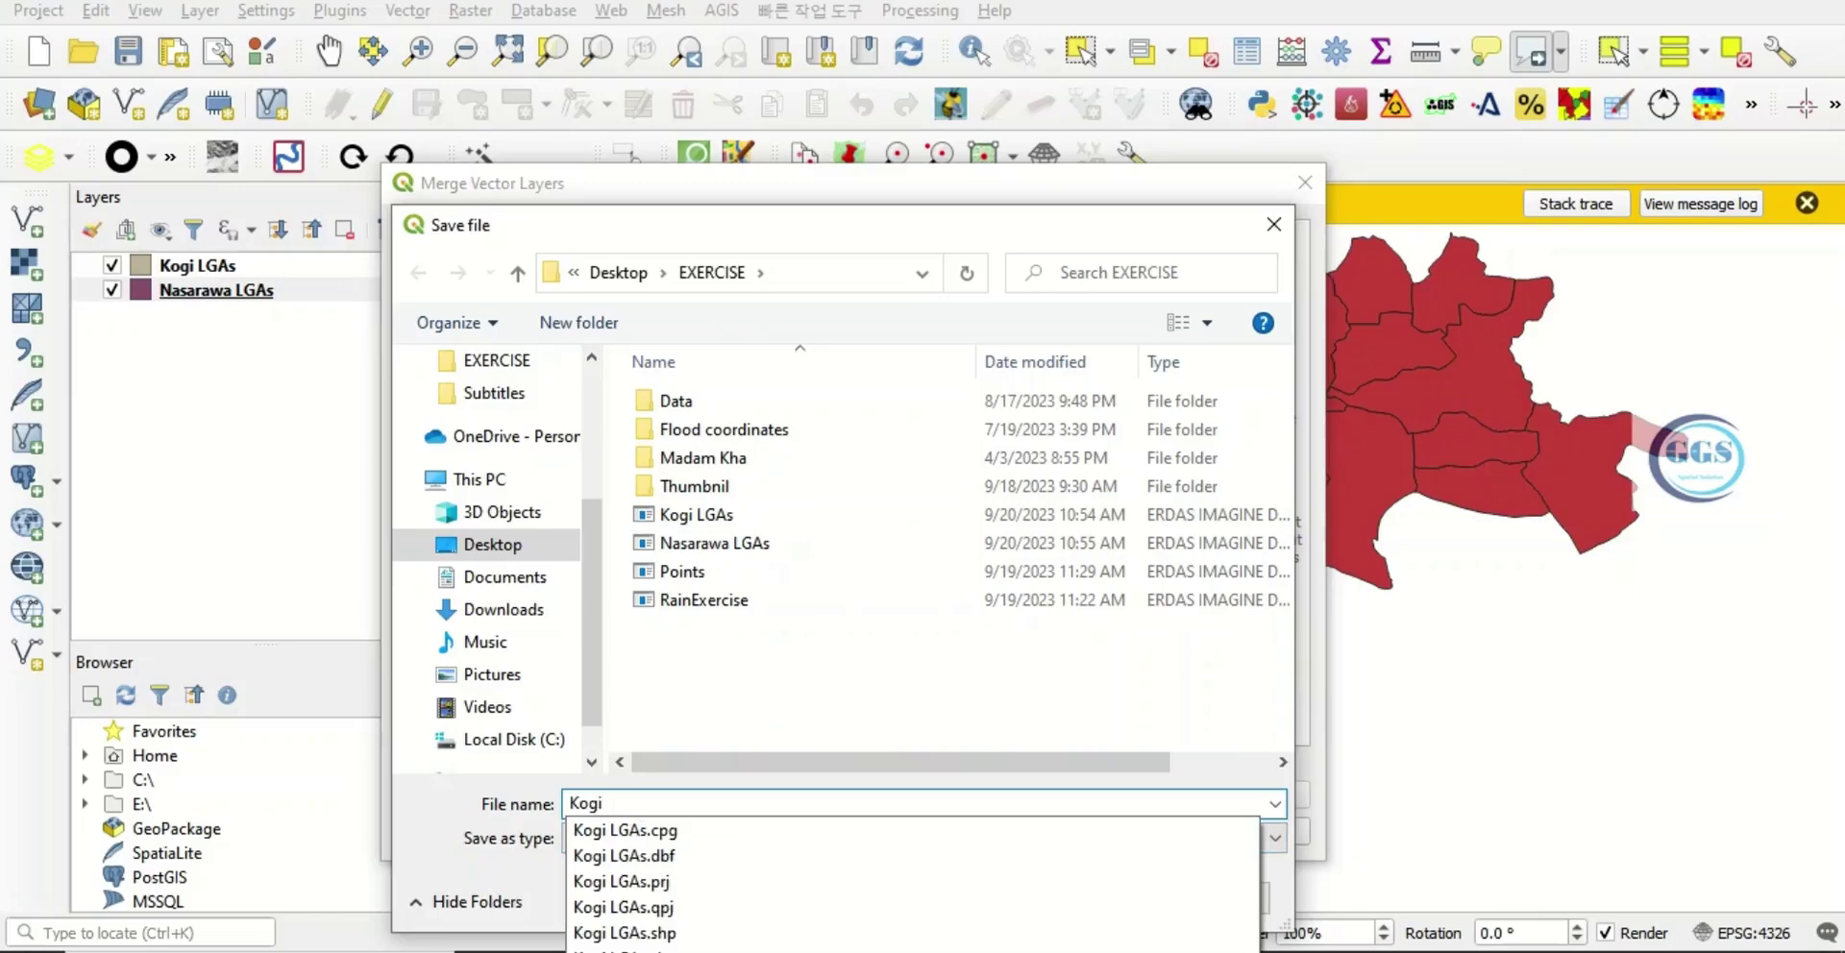
text(_)
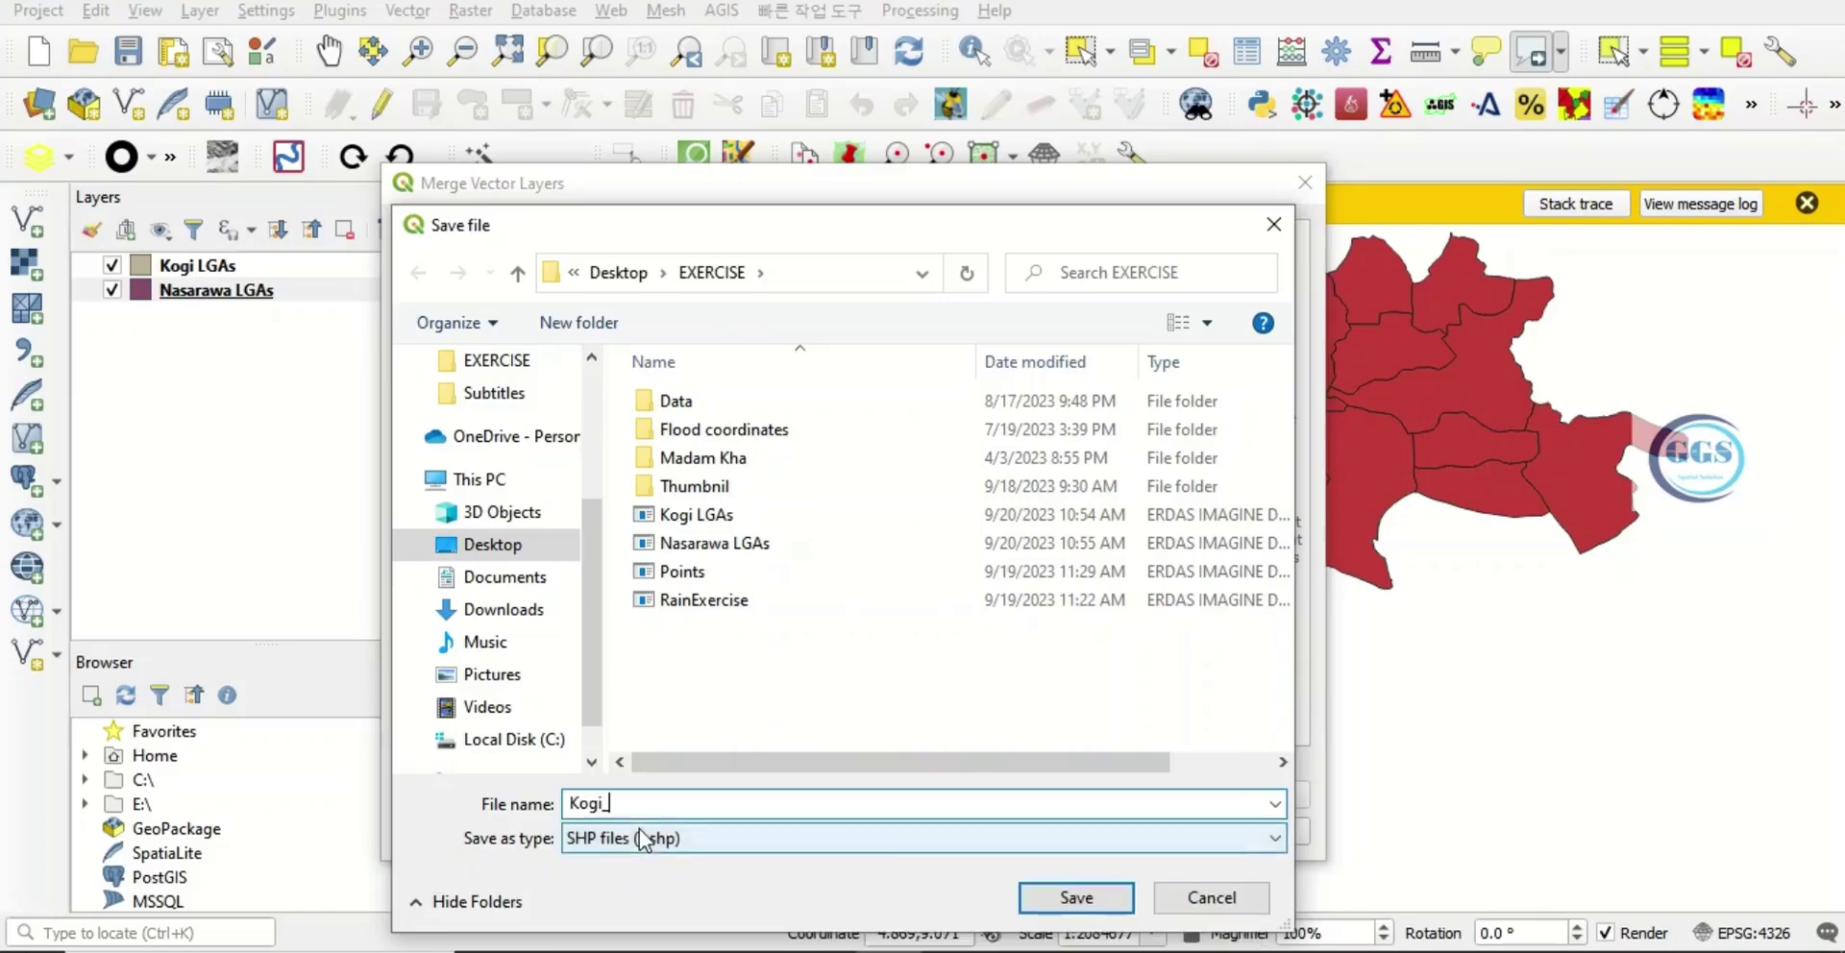
text(Nasarawa)
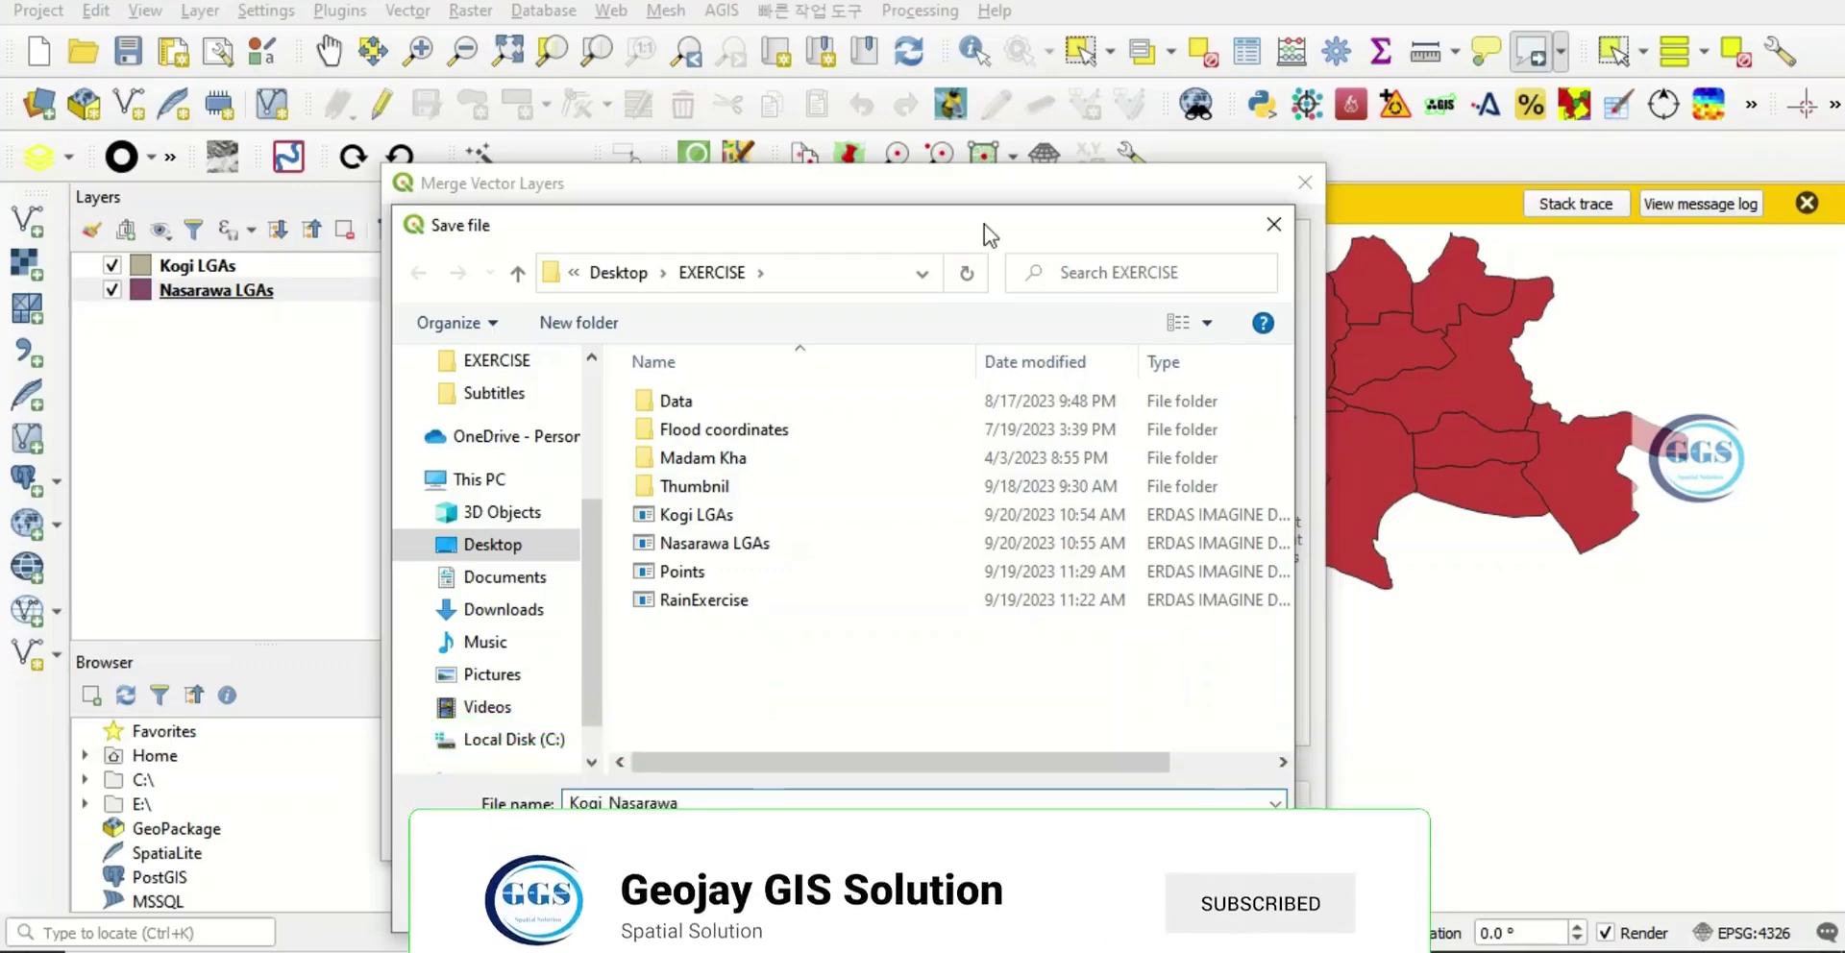
drag(984, 223, 930, 120)
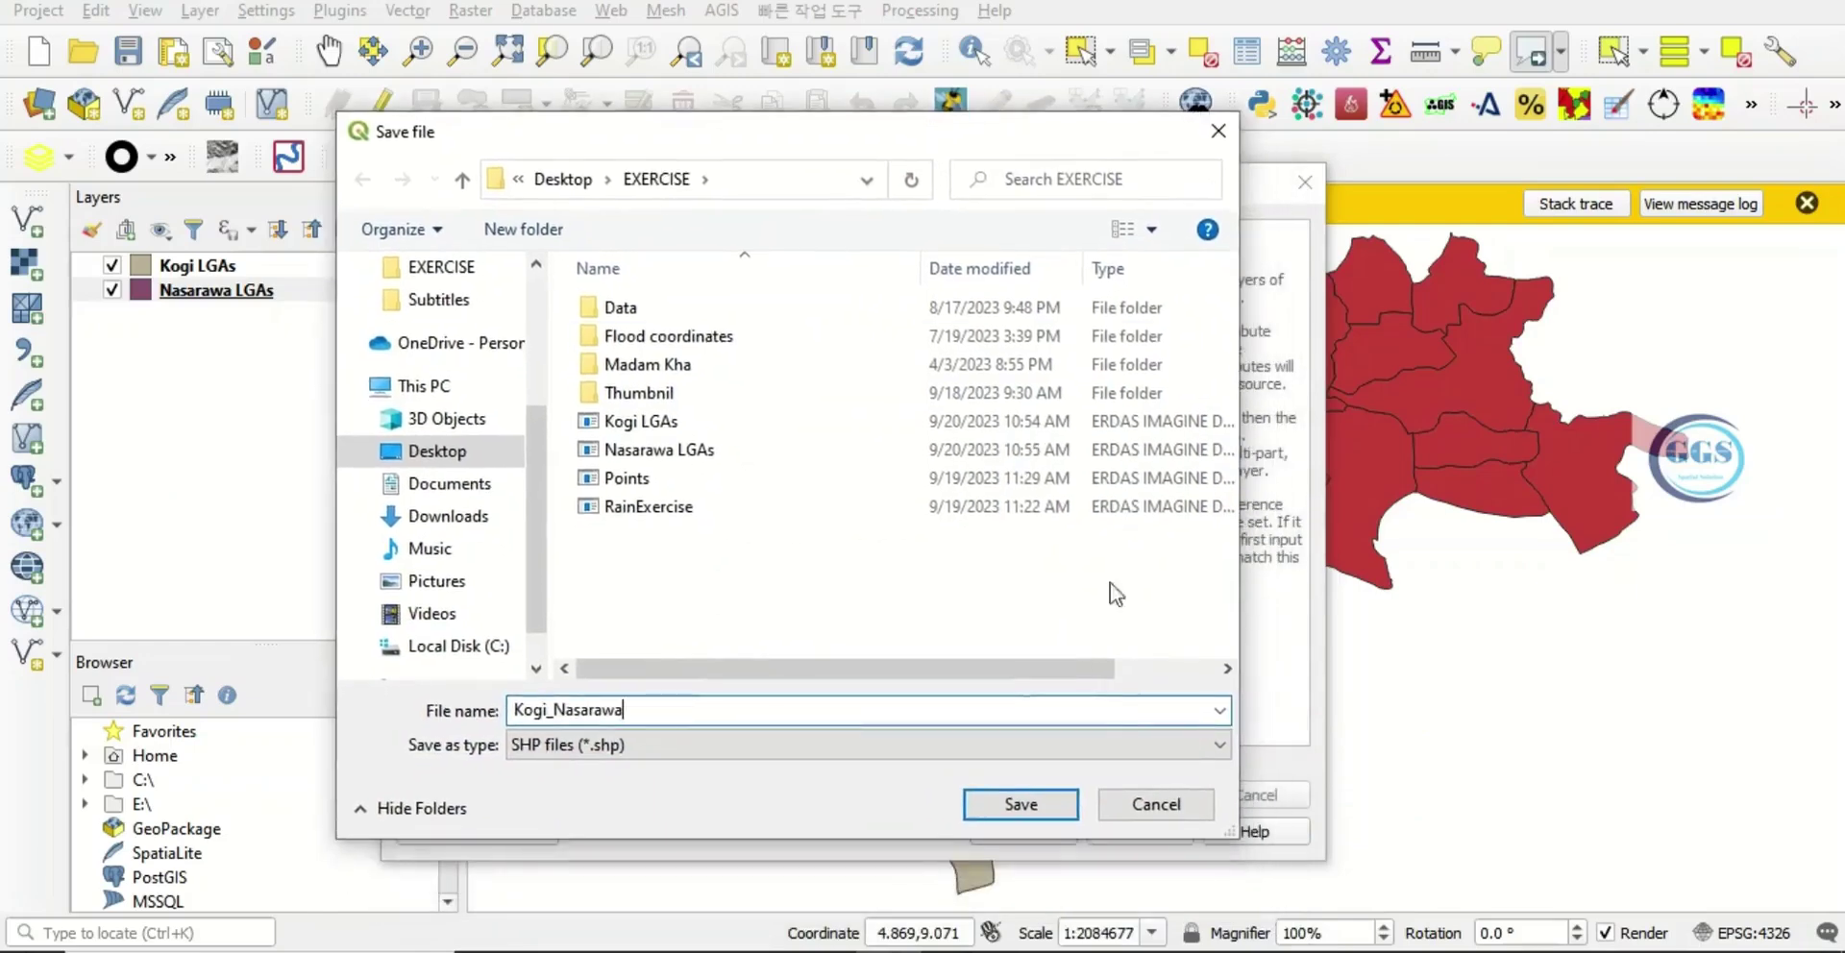
click(1052, 808)
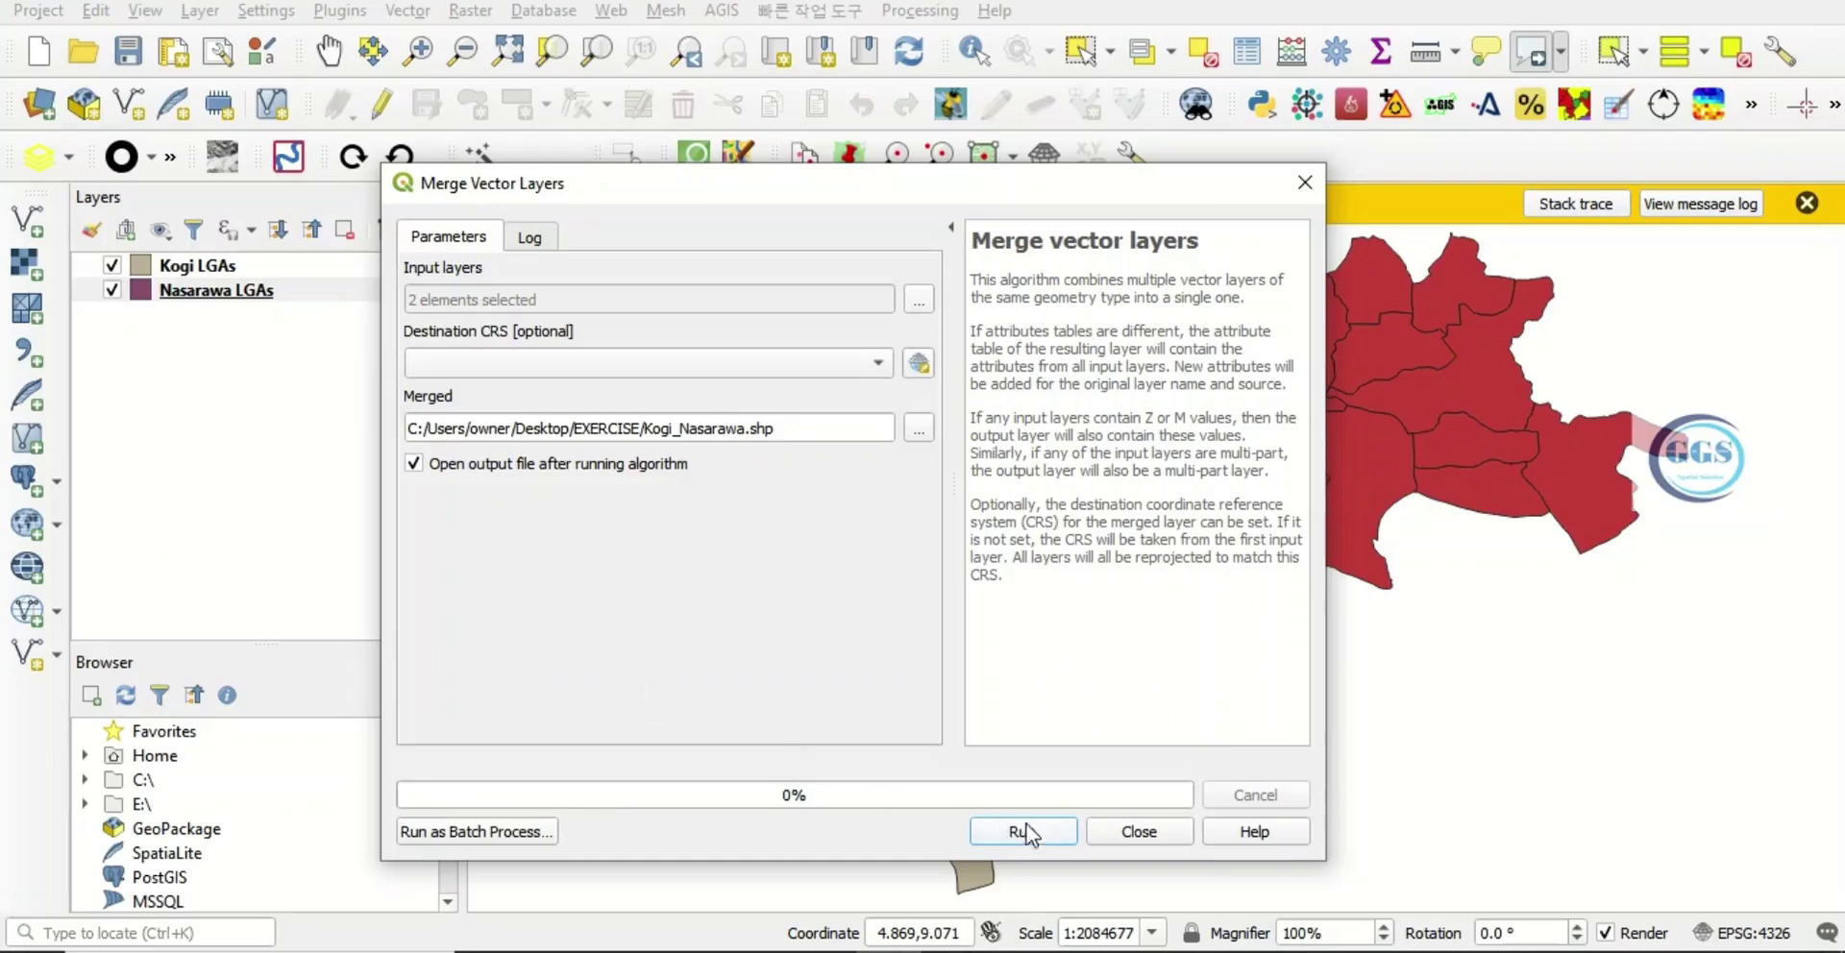
Run the merge, then close the tool and dismiss the Python error message
click(1024, 838)
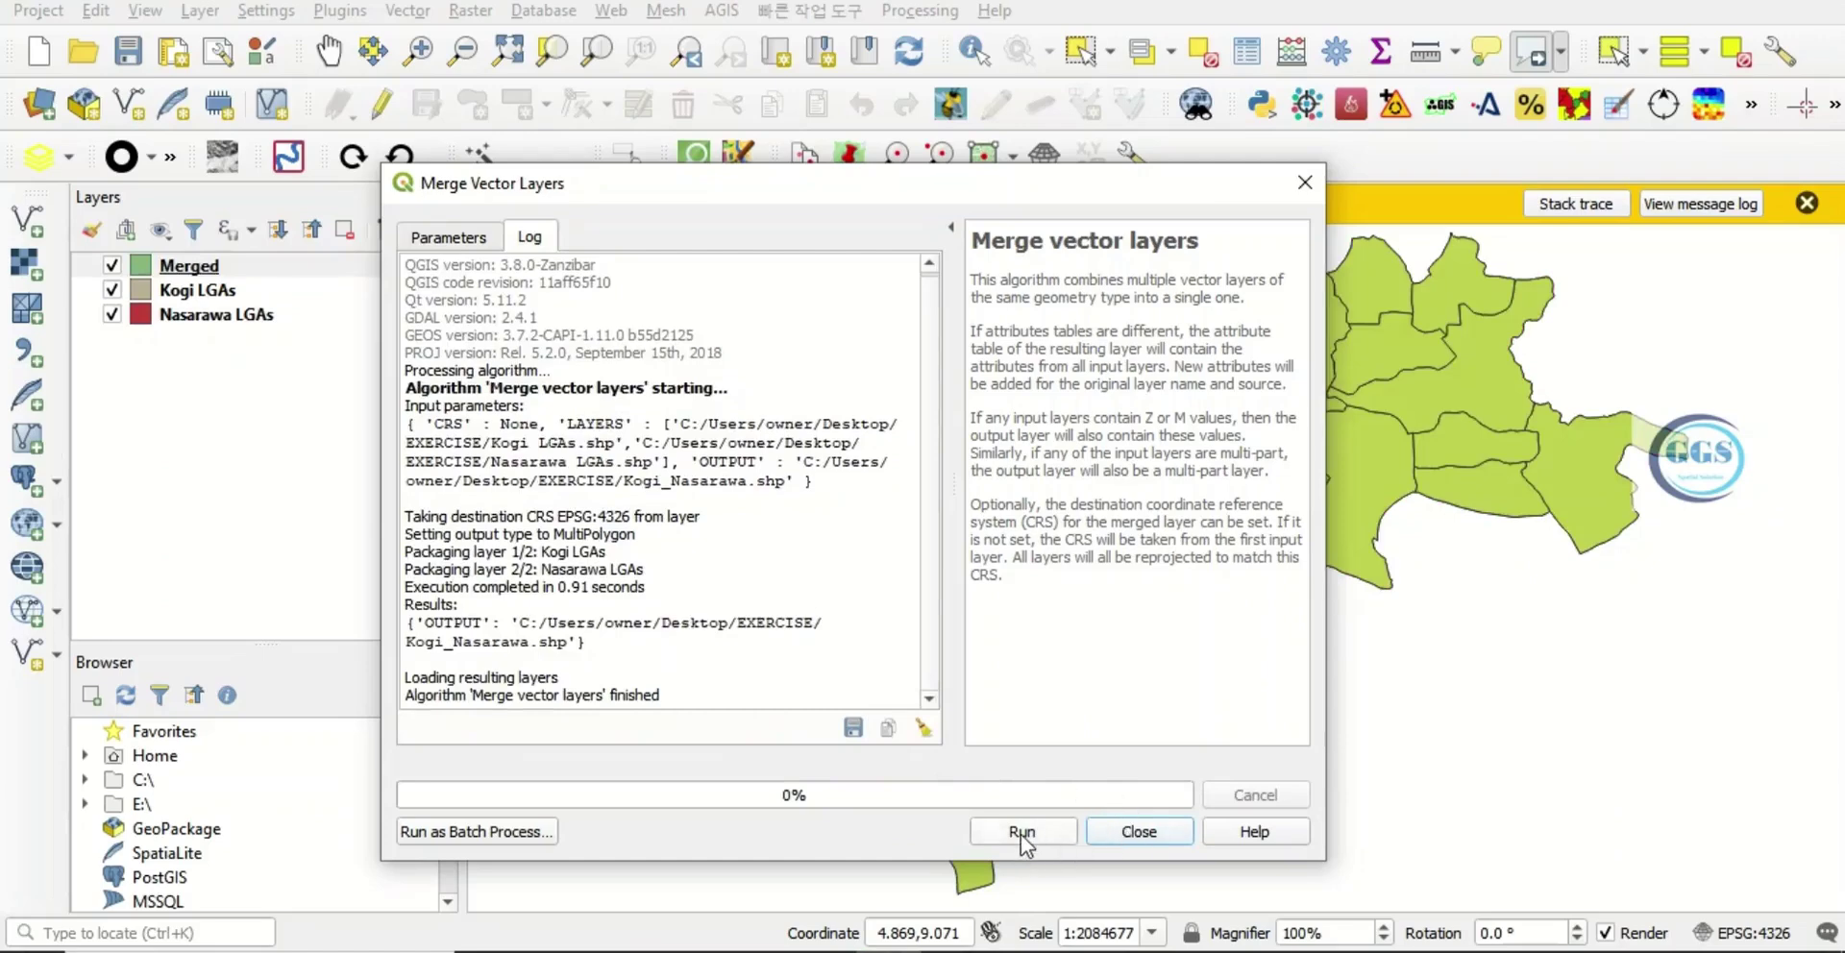
click(1138, 831)
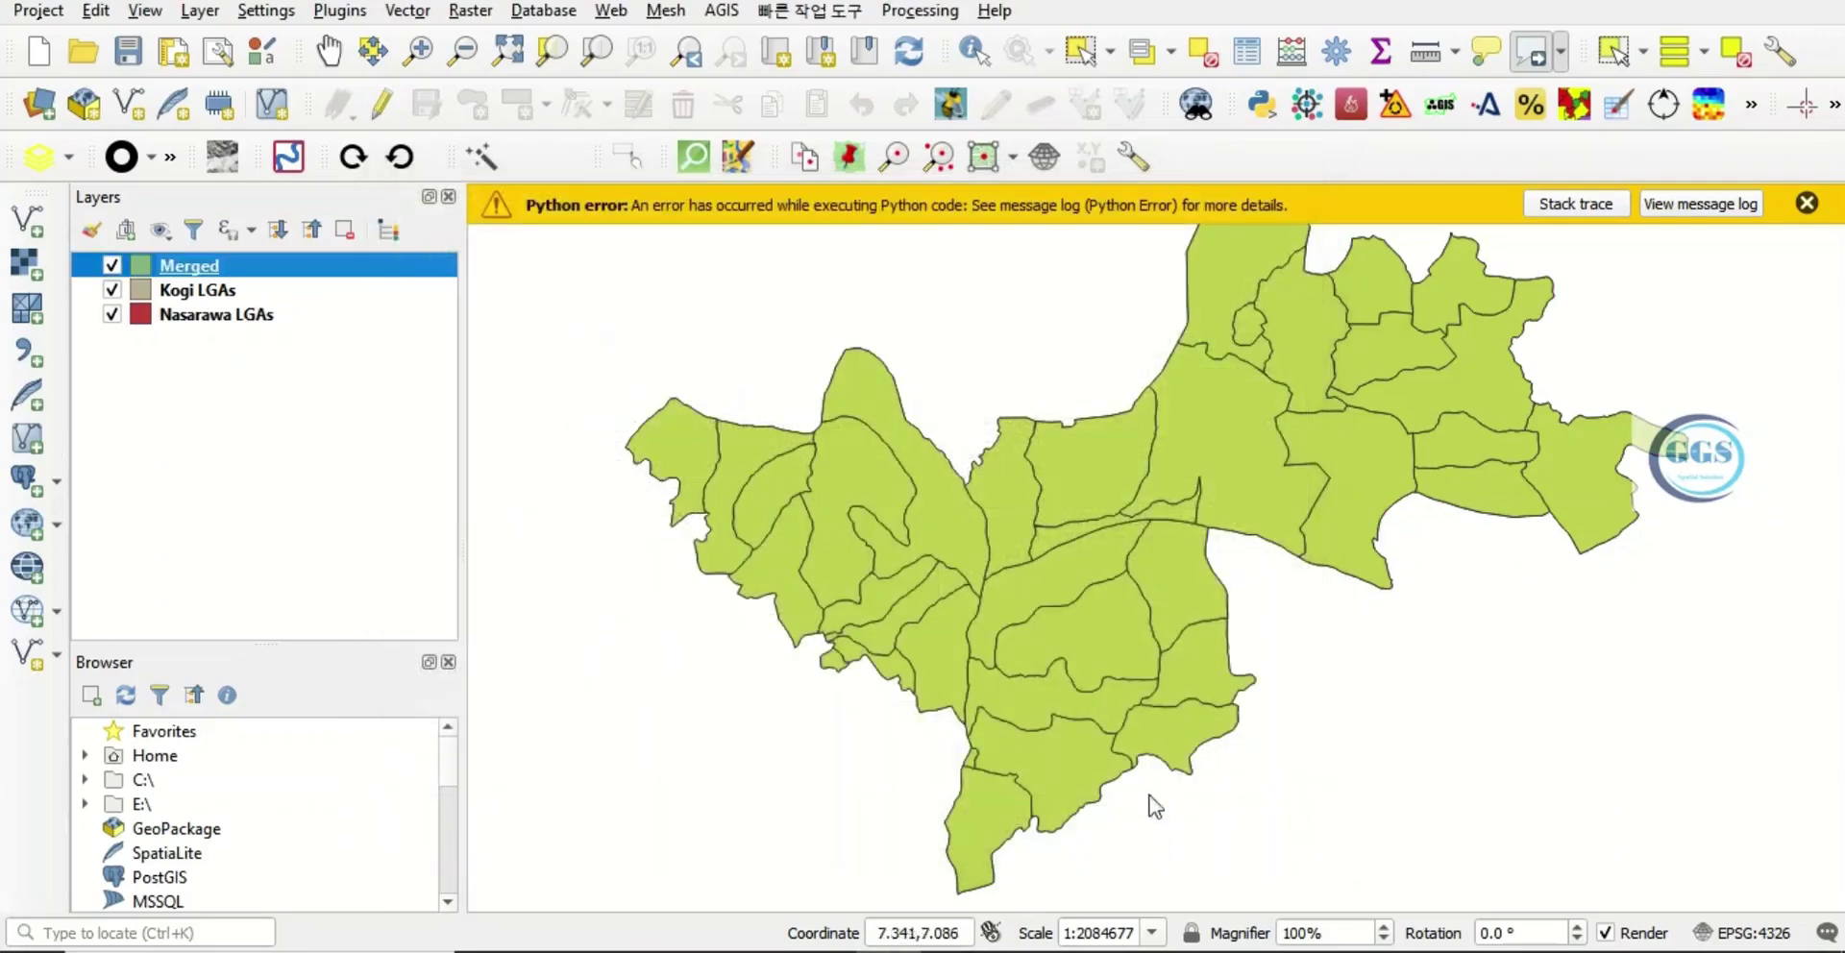
click(1806, 203)
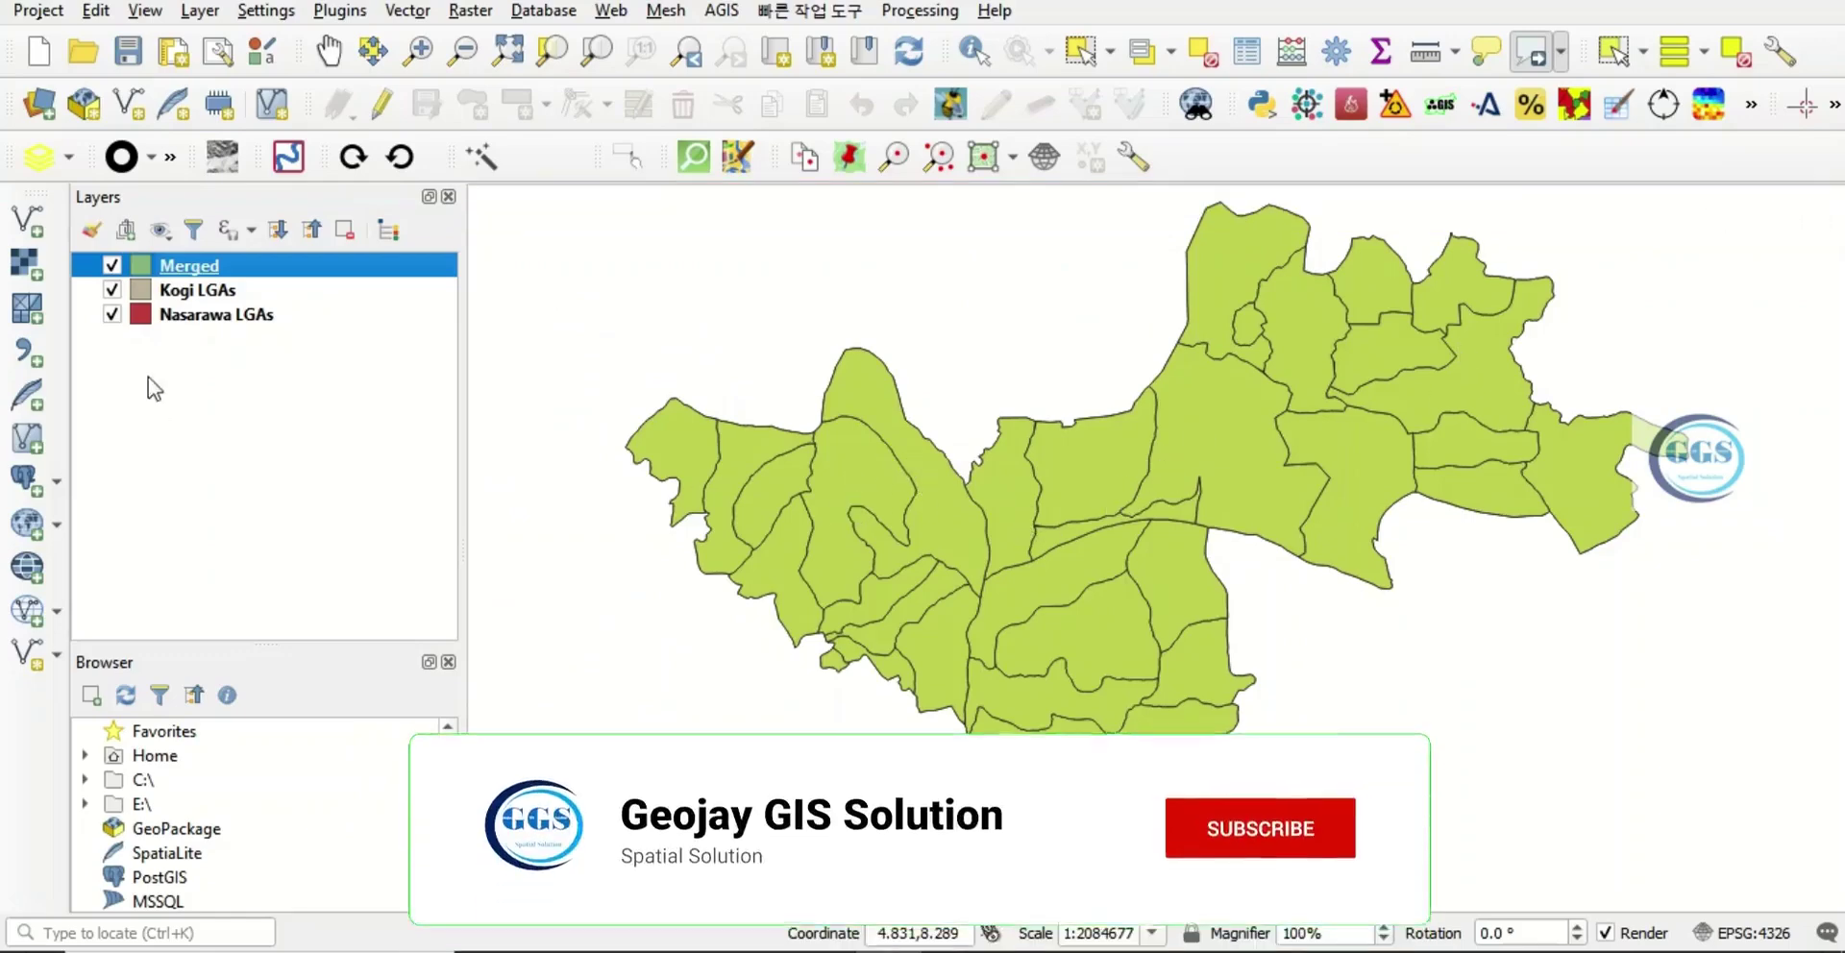
Toggle the Merged layer off and on, then hide the Kogi LGAs and Nasarawa LGAs layers
click(112, 266)
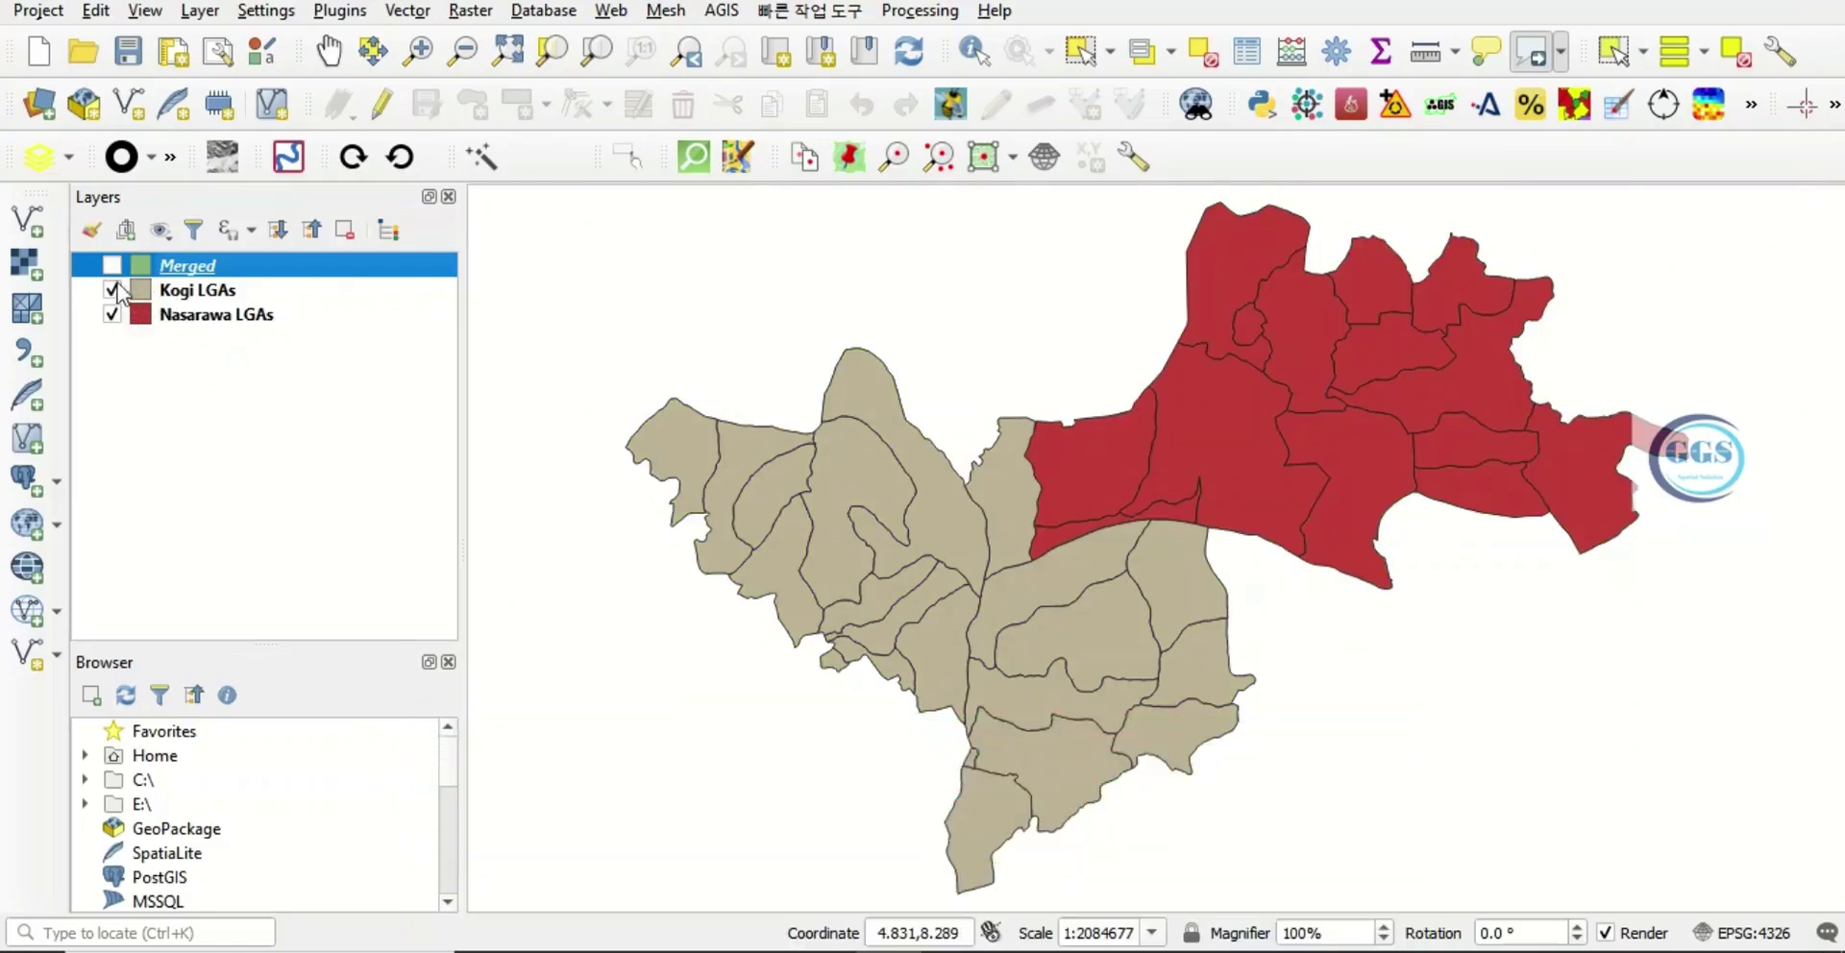
click(112, 266)
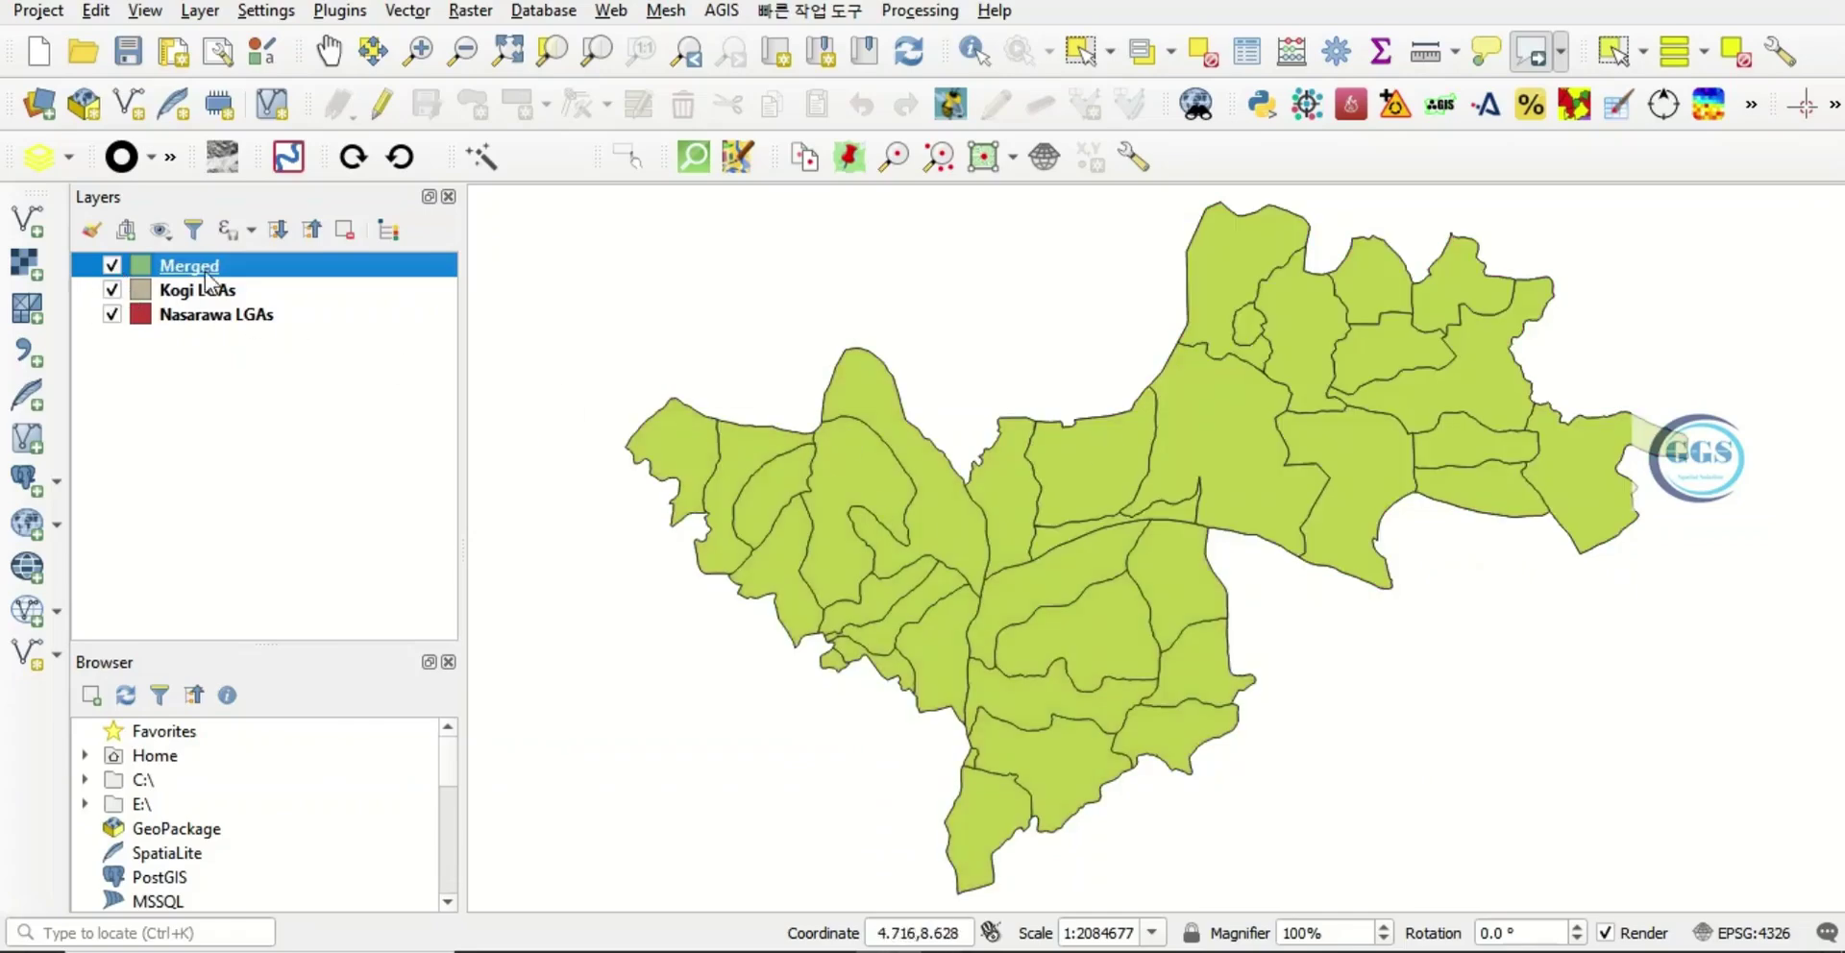
click(113, 290)
click(112, 315)
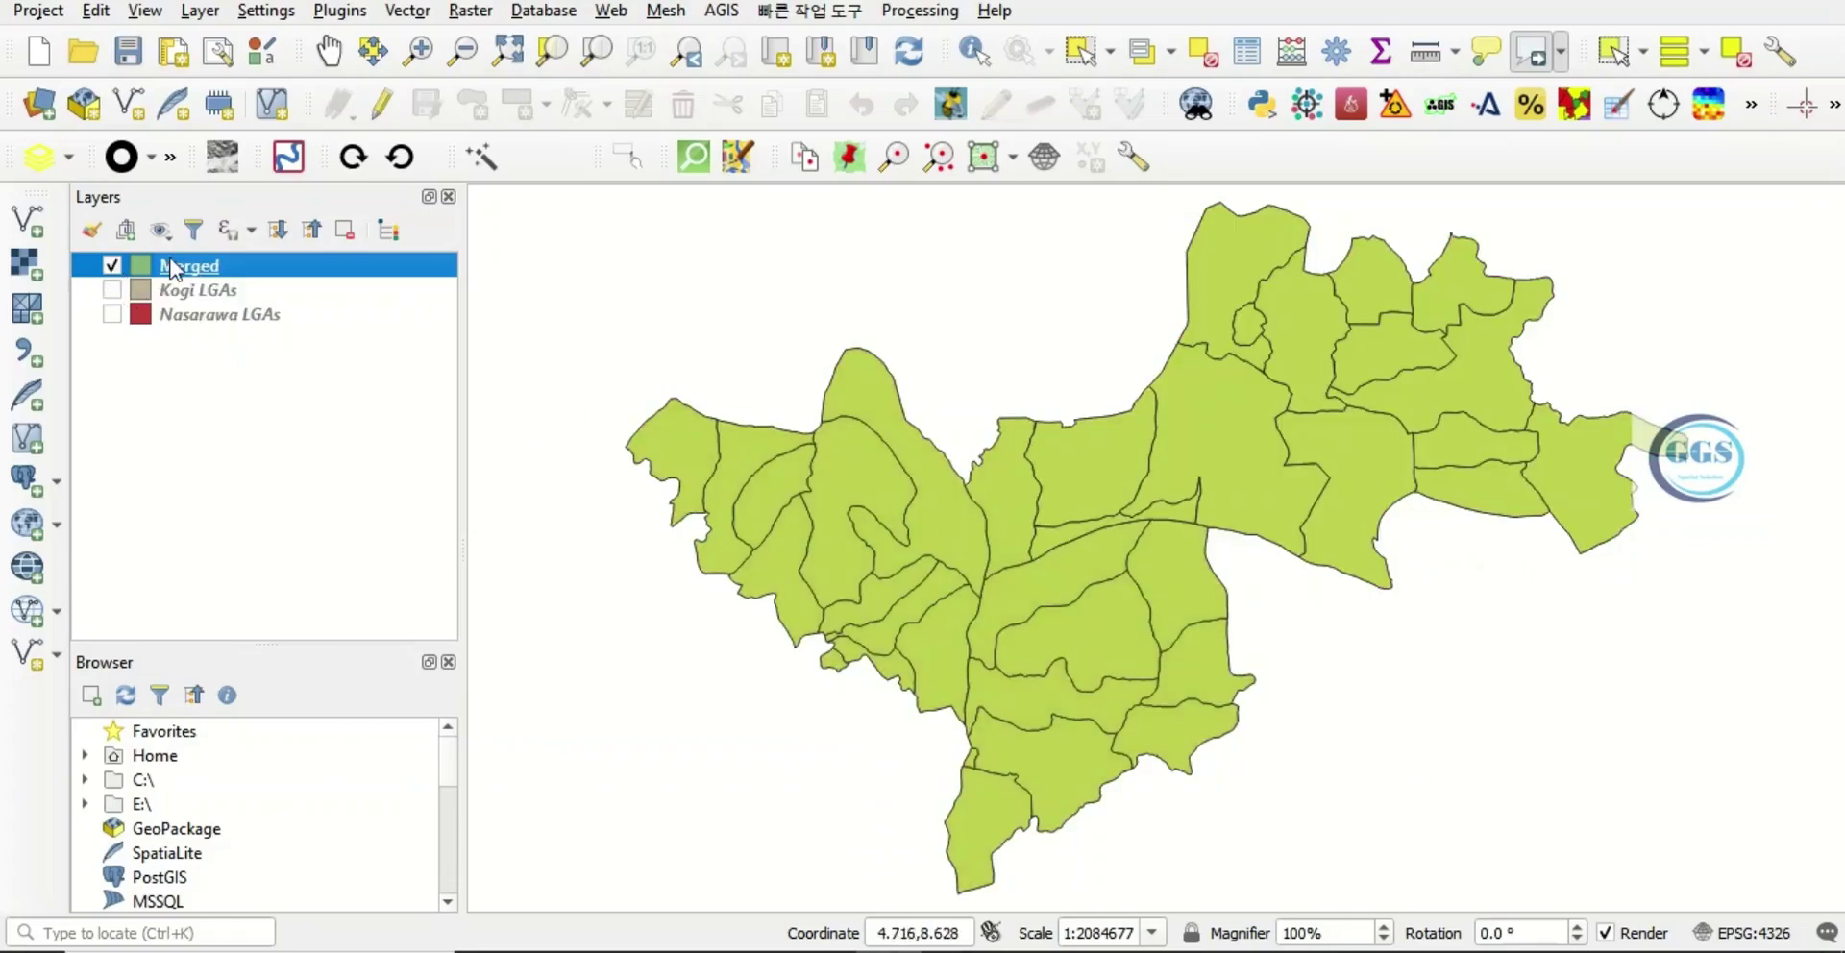
Open the Merged layer's attribute table showing all 34 Kogi and Nasarawa features
right_click(173, 267)
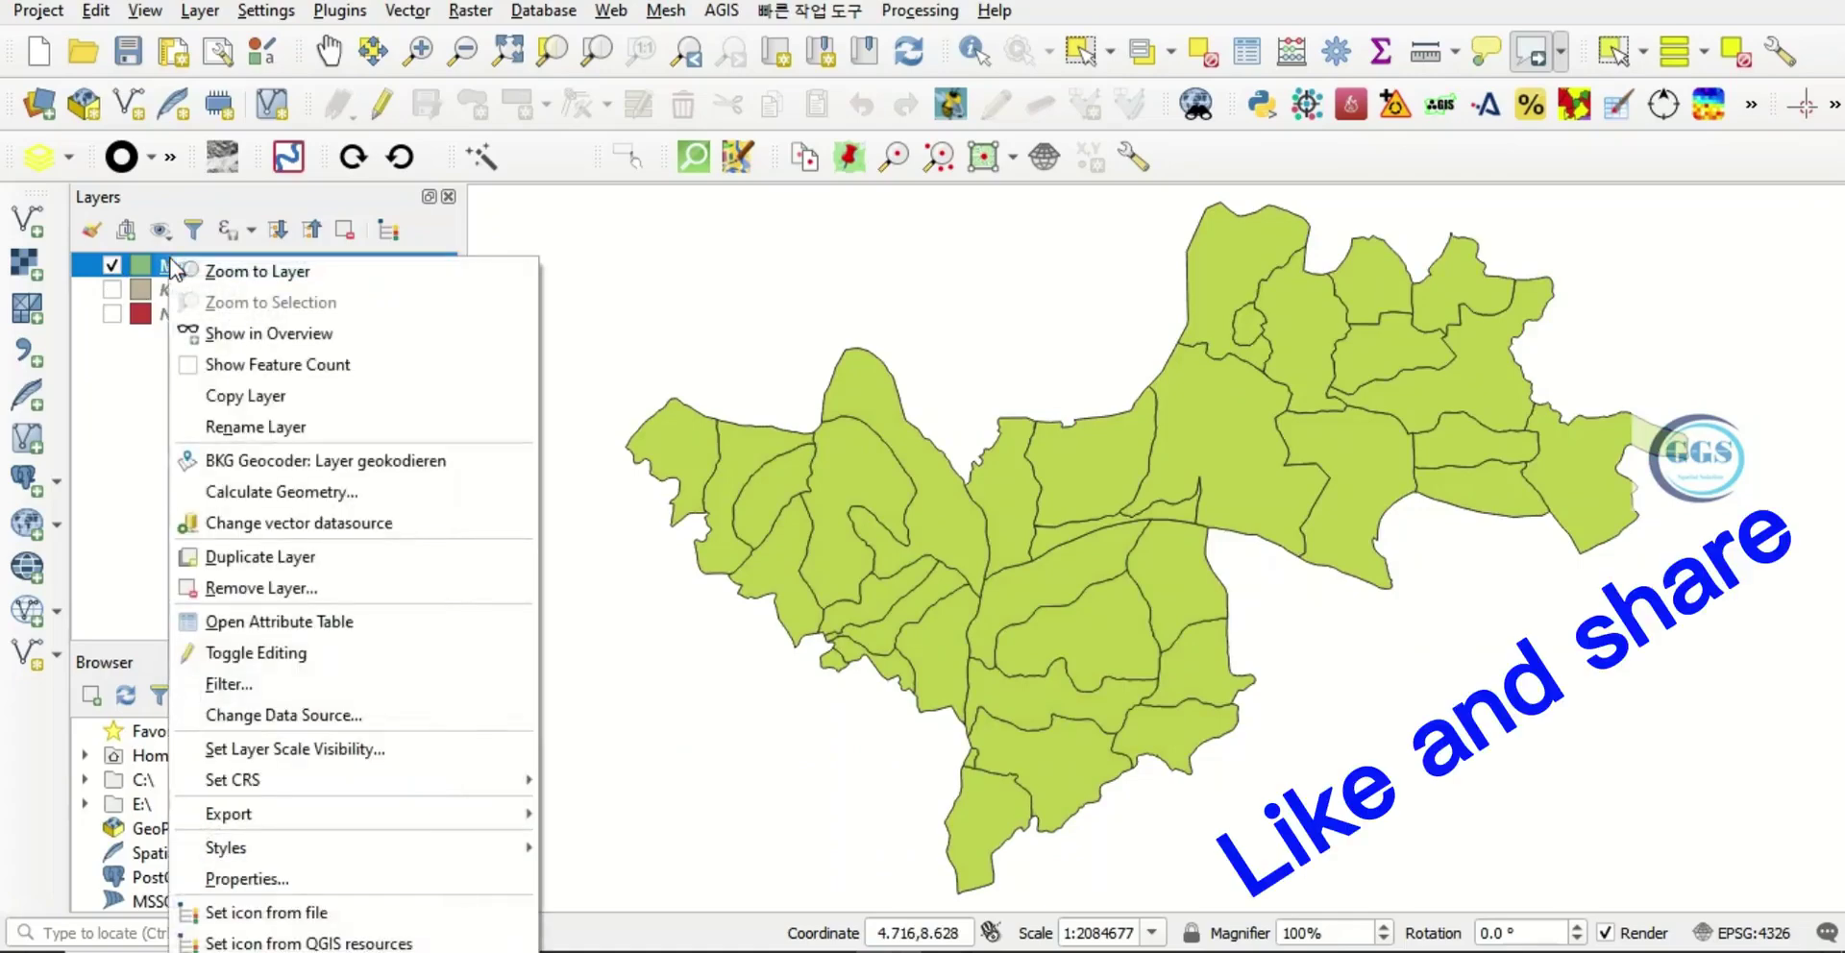
click(278, 622)
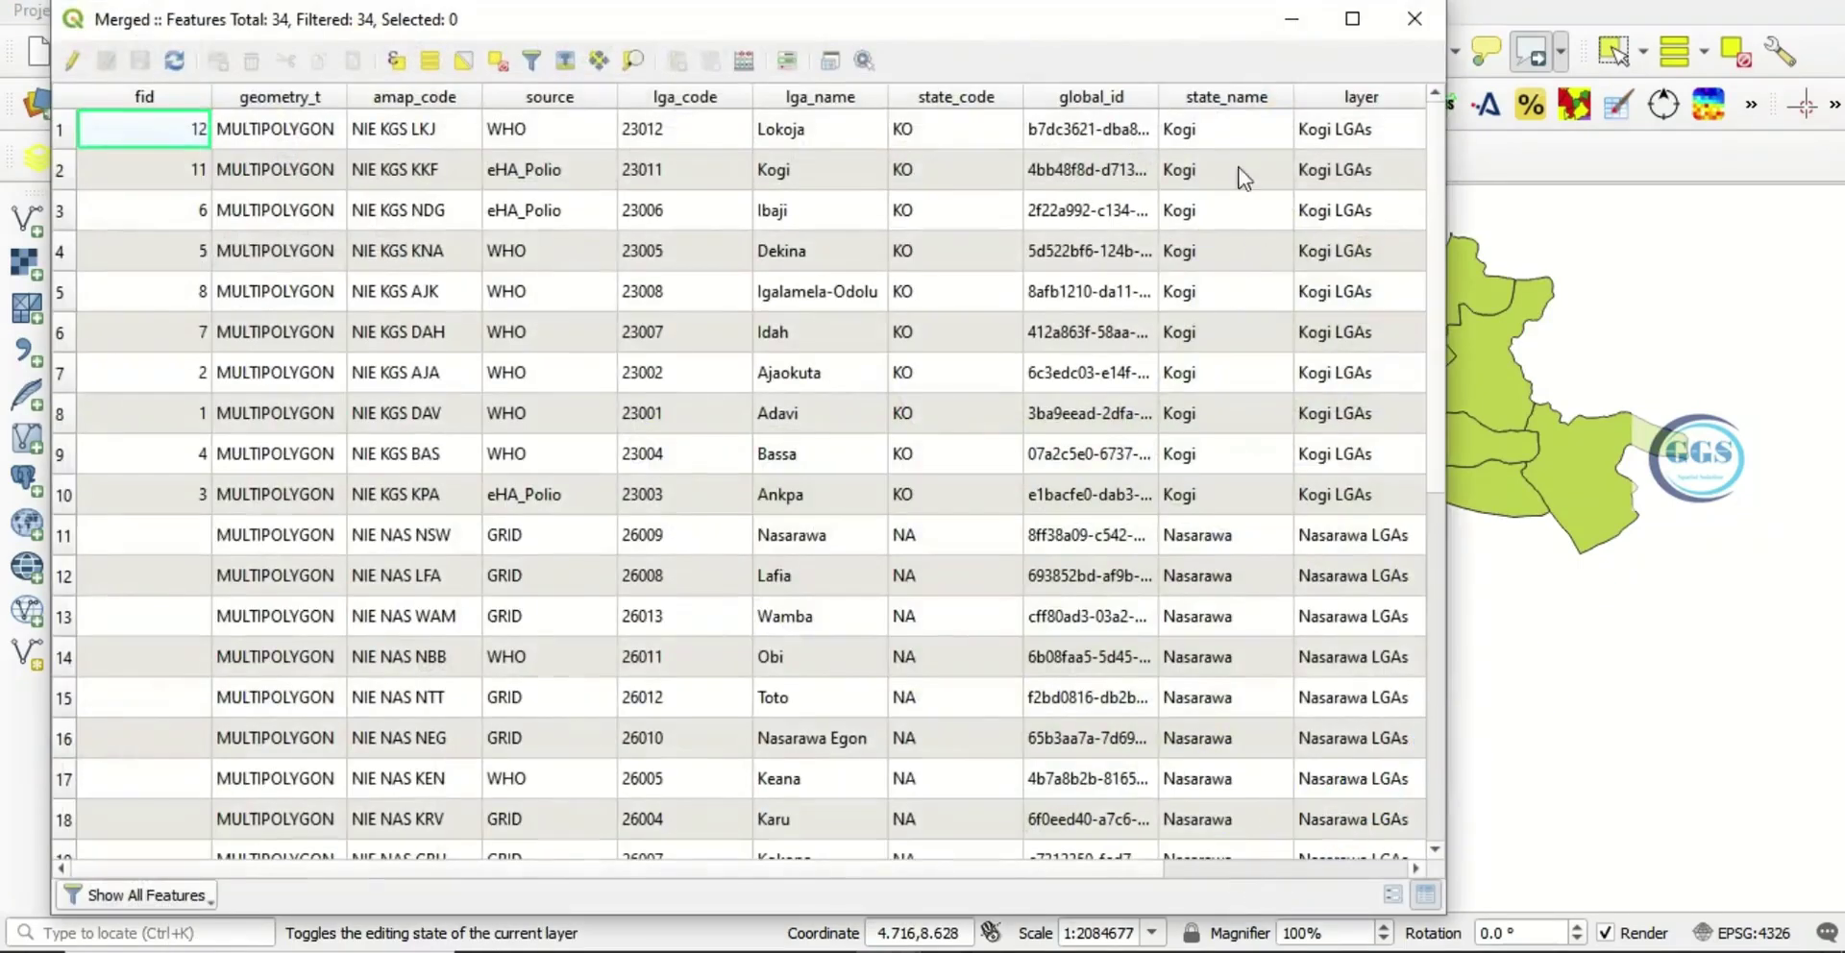